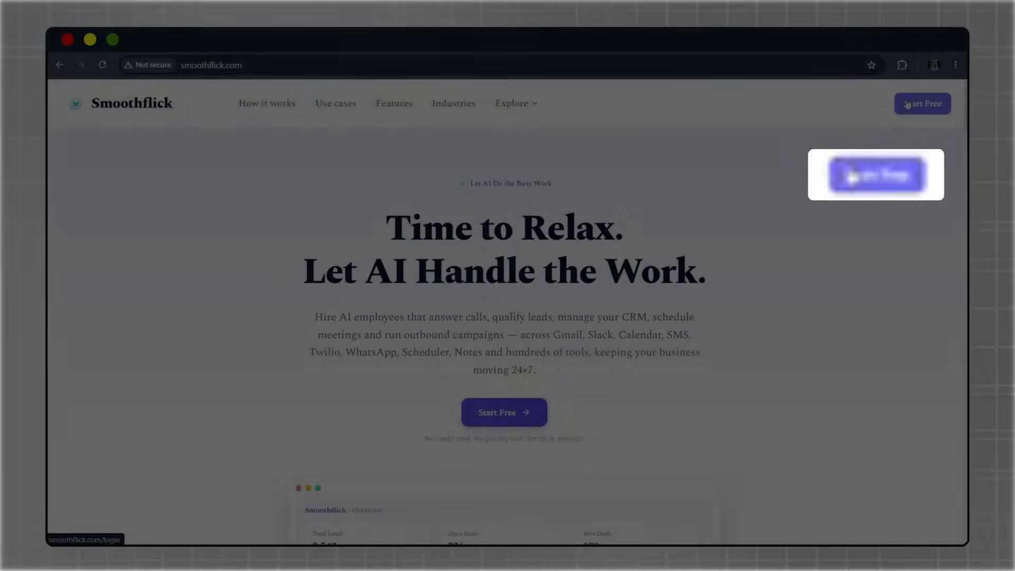
Step: Sign in to Smoothflick with a Google account and open the dashboard
{"action": "left_click", "coordinate": [907, 103]}
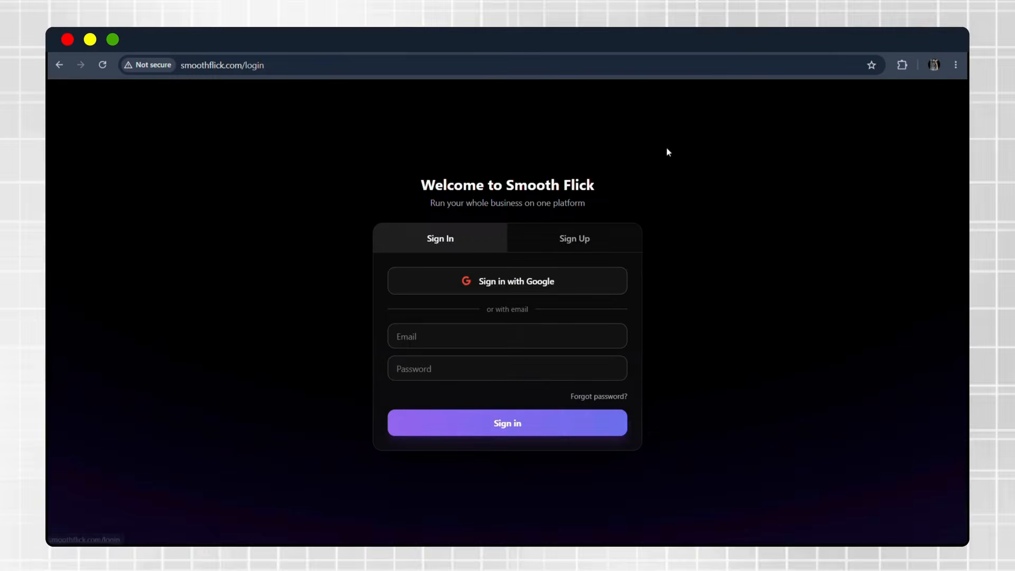
{"action": "left_click", "coordinate": [472, 286]}
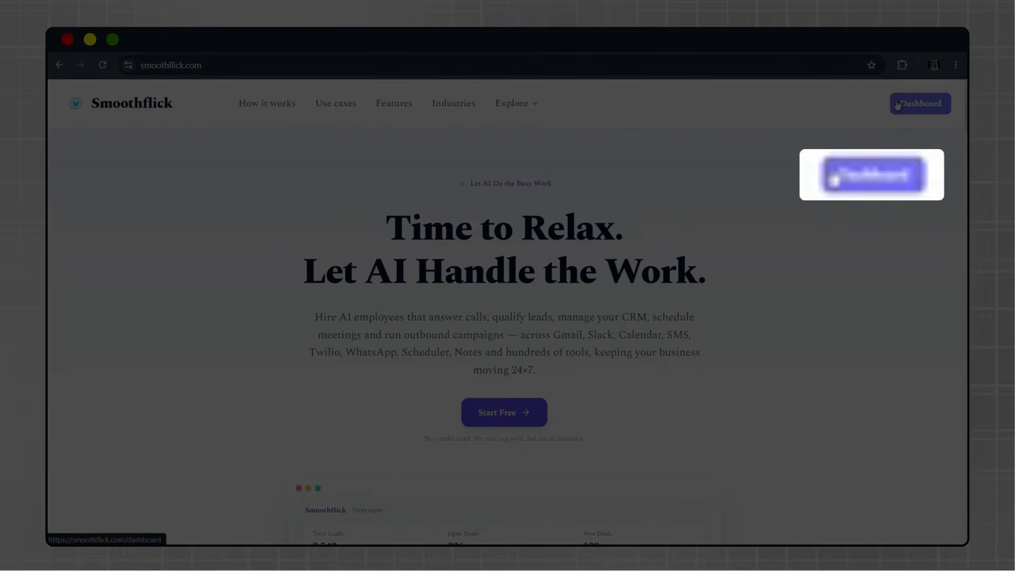
{"action": "left_click", "coordinate": [917, 104]}
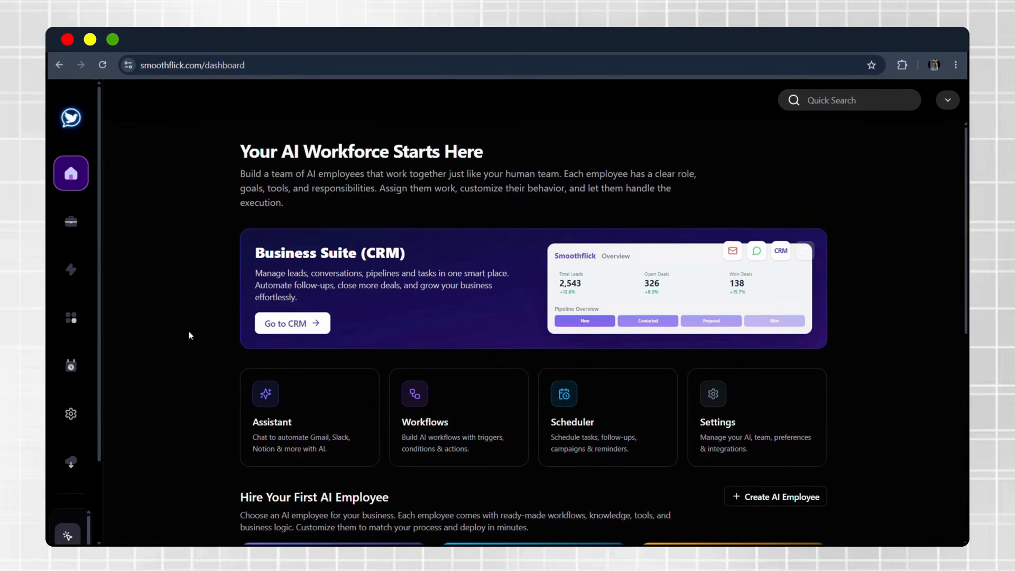
Step: Expand the AI SDR employee's workflows, hire the AI SDR, and dismiss the setup summary
{"action": "scroll", "coordinate": [222, 385], "scroll_direction": "down", "scroll_amount": 5}
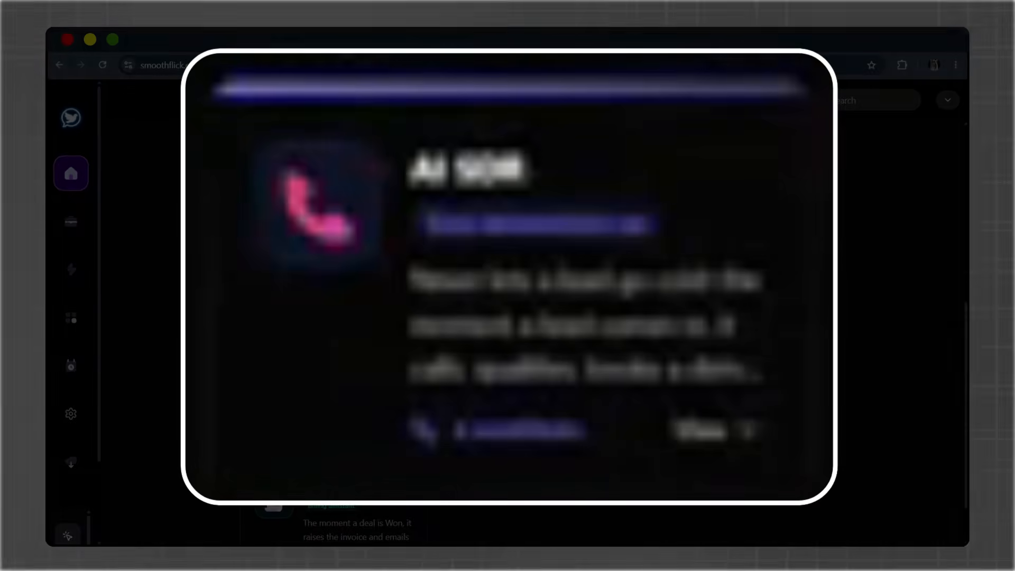
{"action": "left_click", "coordinate": [735, 426]}
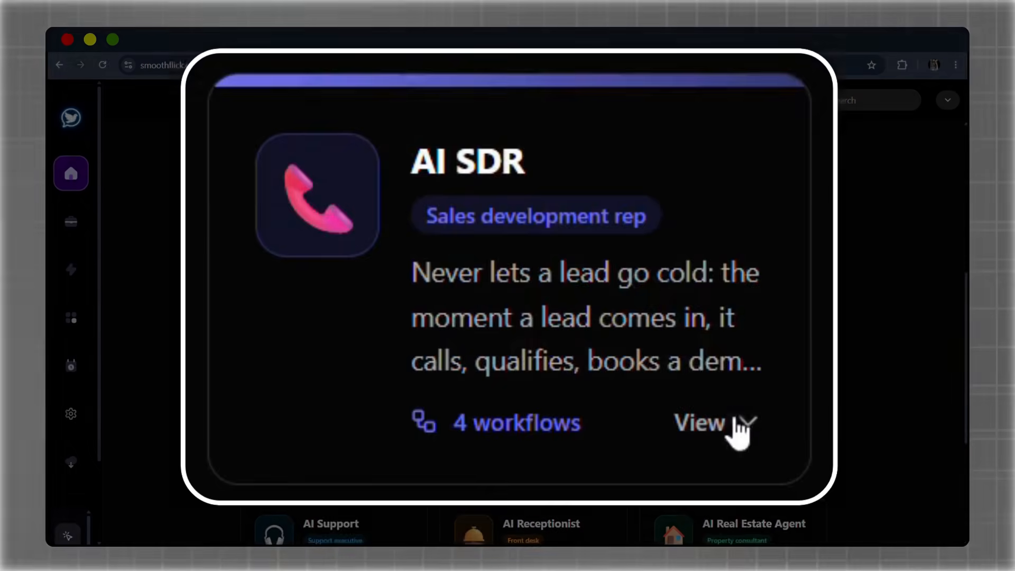
{"action": "scroll", "coordinate": [487, 289], "scroll_direction": "down", "scroll_amount": 2}
{"action": "scroll", "coordinate": [453, 305], "scroll_direction": "up", "scroll_amount": 2}
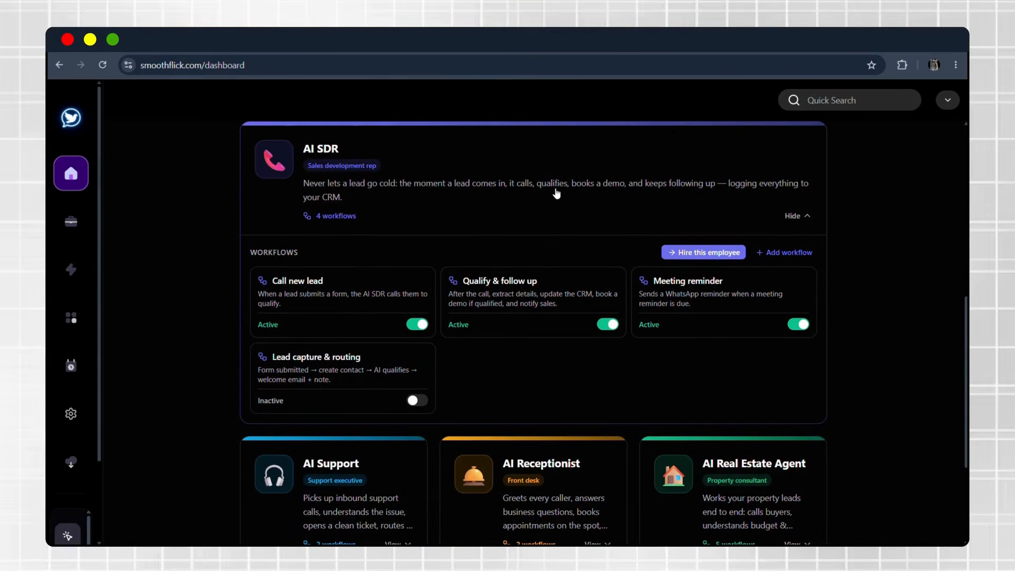
{"action": "scroll", "coordinate": [528, 253], "scroll_direction": "up", "scroll_amount": 2}
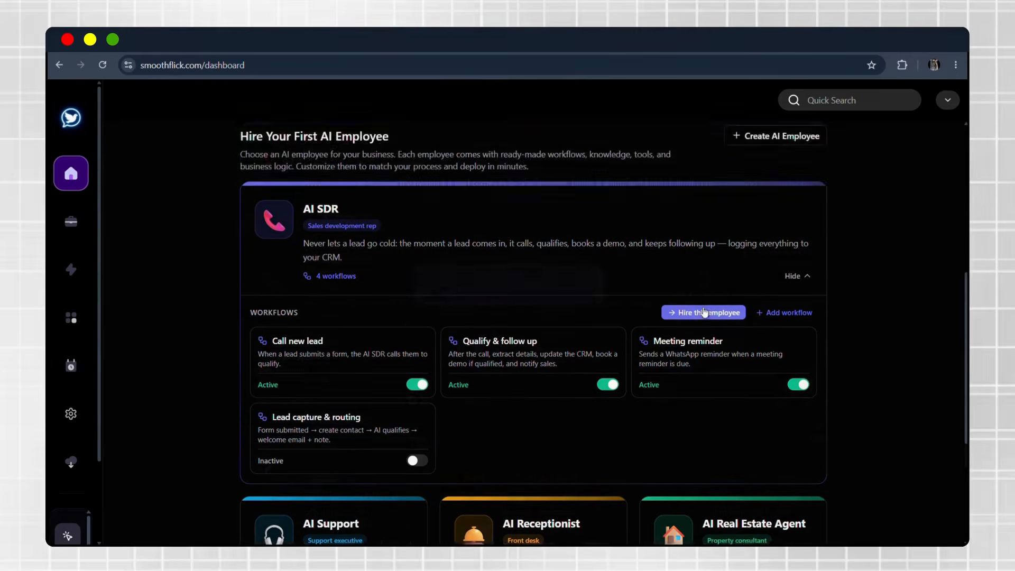
{"action": "left_click", "coordinate": [706, 313]}
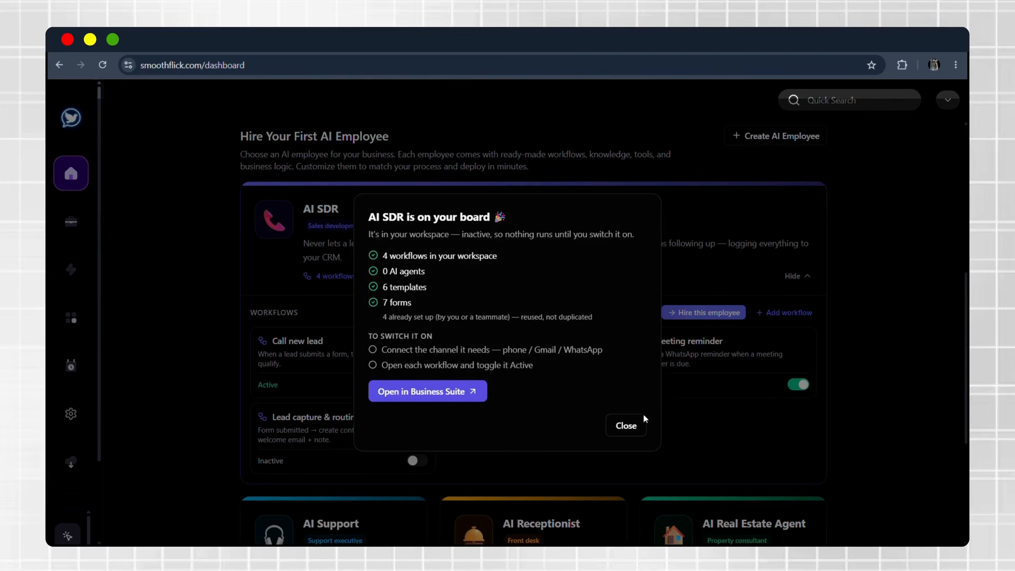
{"action": "left_click", "coordinate": [636, 427]}
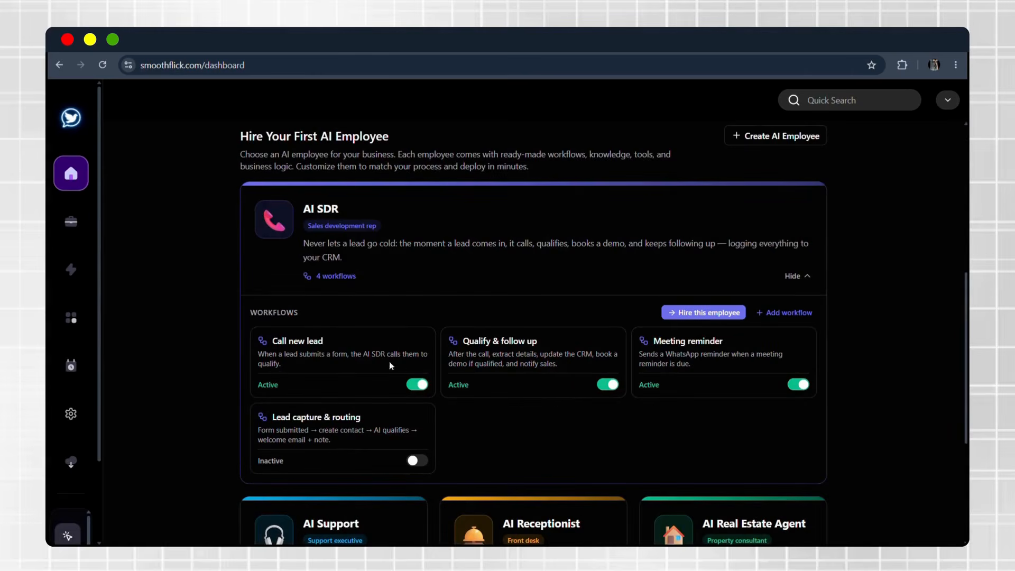
Step: Switch to the CRM business suite and open the "AI SDR - 1 - Call new lead" workflow
{"action": "left_click", "coordinate": [71, 222]}
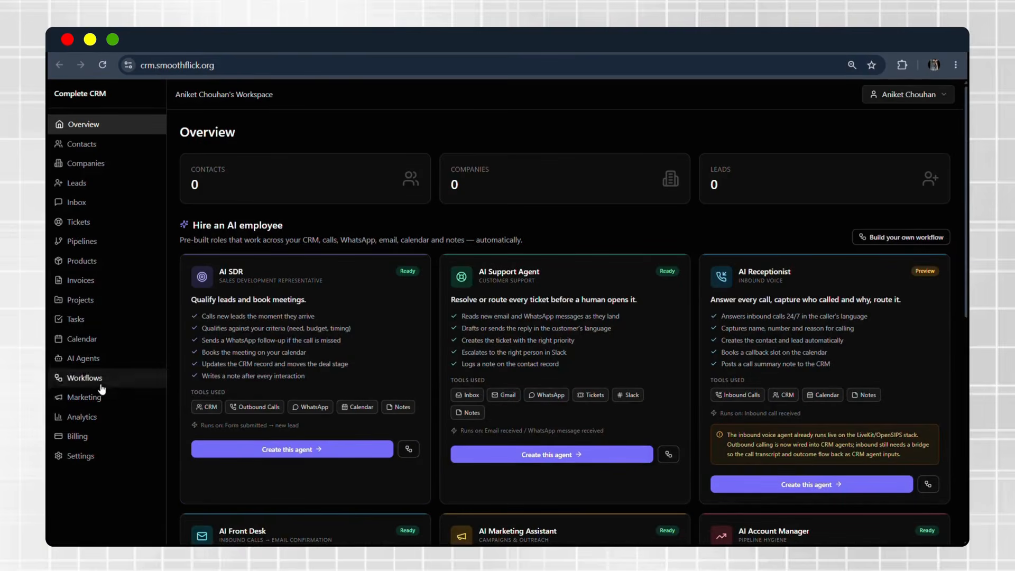
{"action": "left_click", "coordinate": [100, 379]}
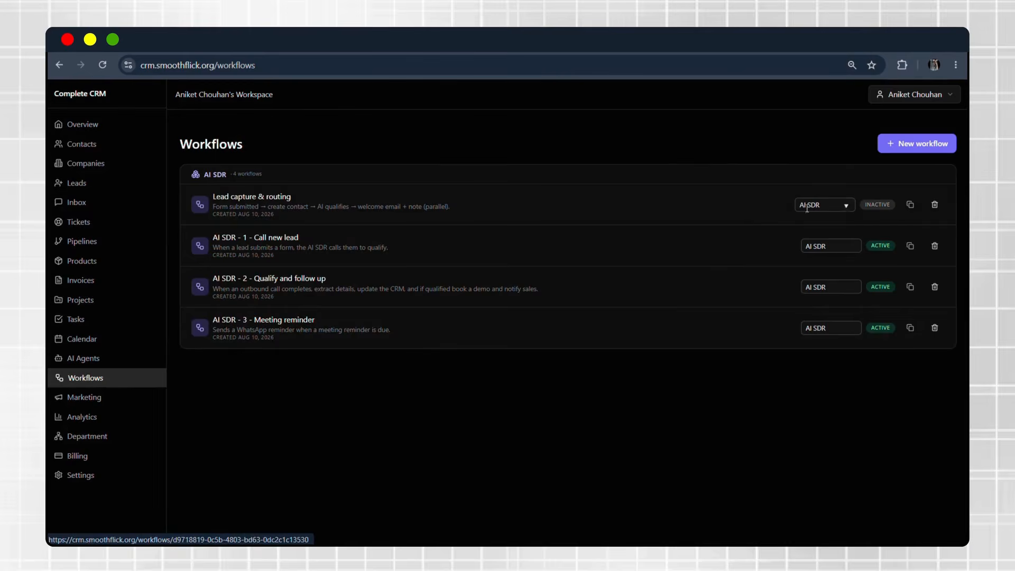
{"action": "left_click", "coordinate": [277, 242]}
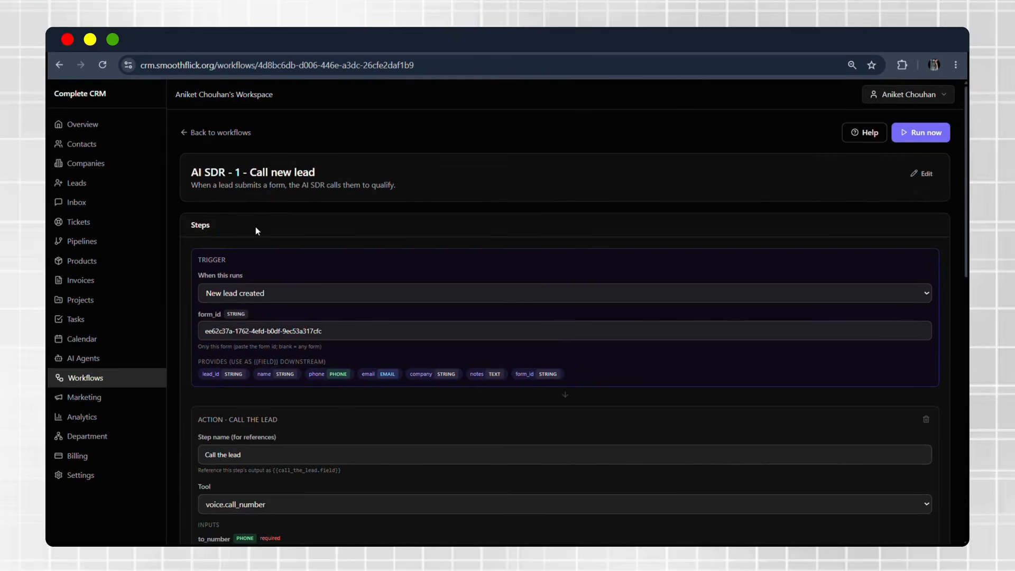
Step: Examine the workflow's available trigger options and its form_id value without changing them
{"action": "scroll", "coordinate": [306, 299], "scroll_direction": "down", "scroll_amount": 1}
{"action": "scroll", "coordinate": [306, 299], "scroll_direction": "down", "scroll_amount": 3}
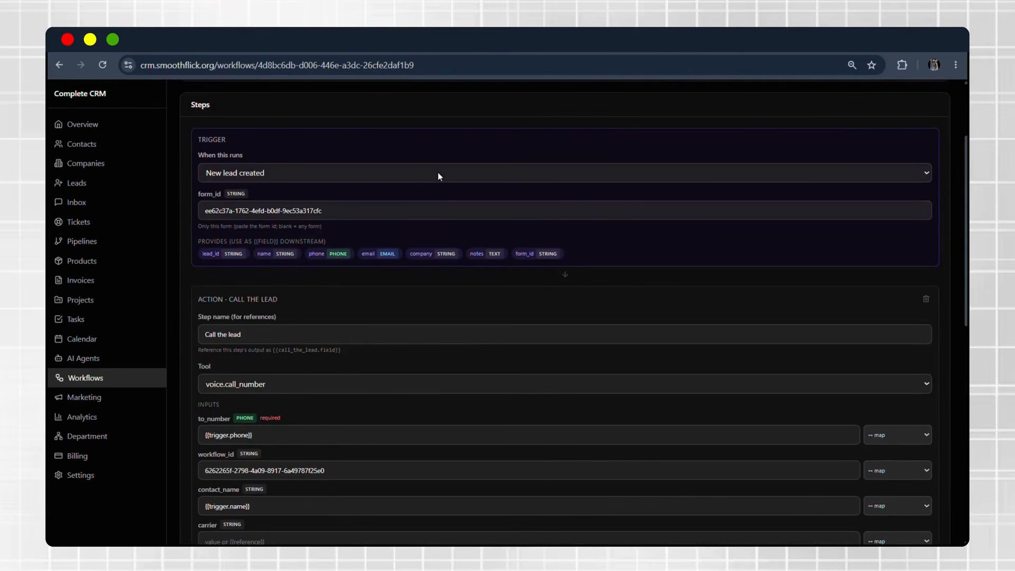
{"action": "left_click", "coordinate": [489, 173]}
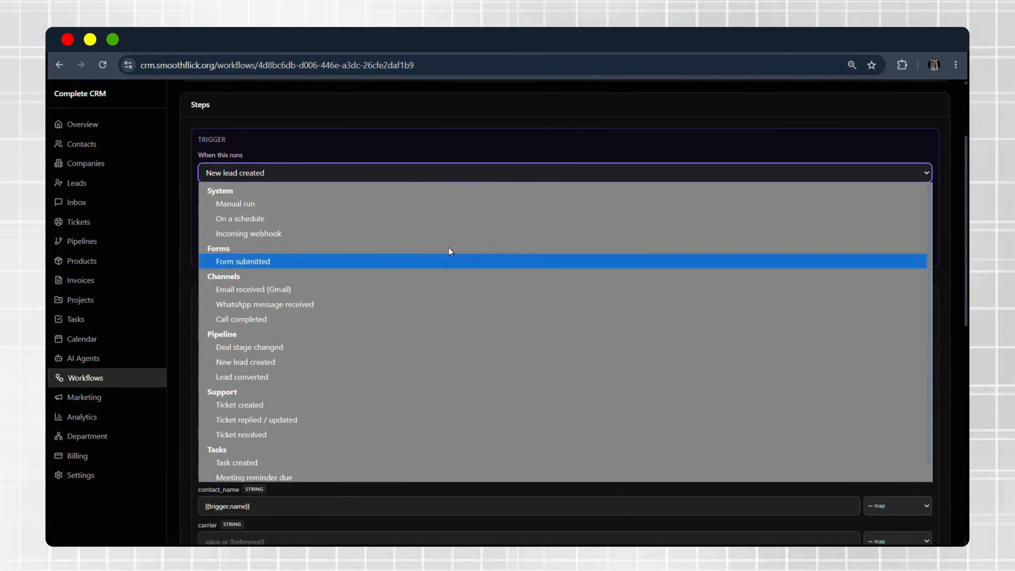
{"action": "left_click", "coordinate": [504, 167]}
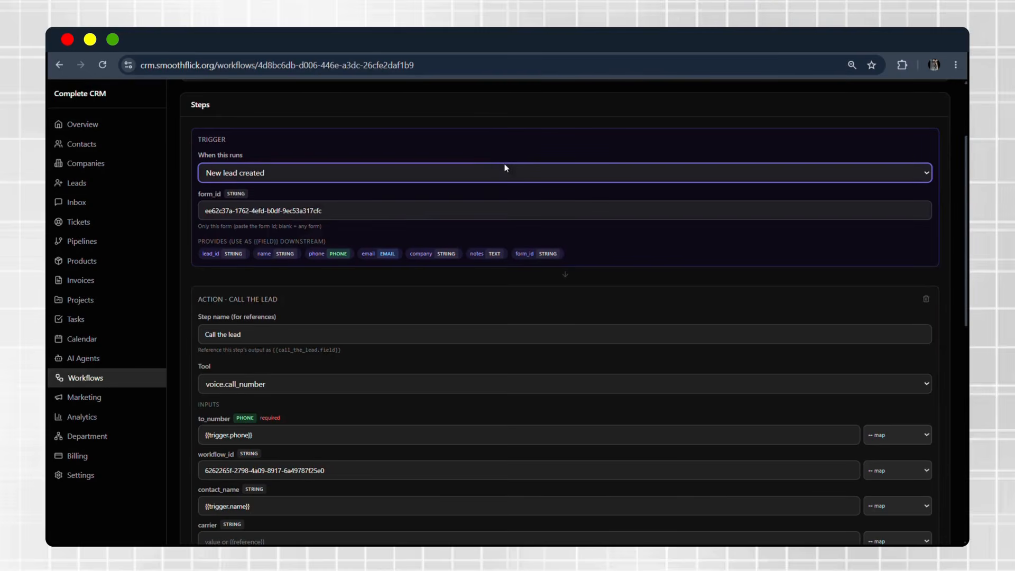
{"action": "left_click", "coordinate": [332, 212]}
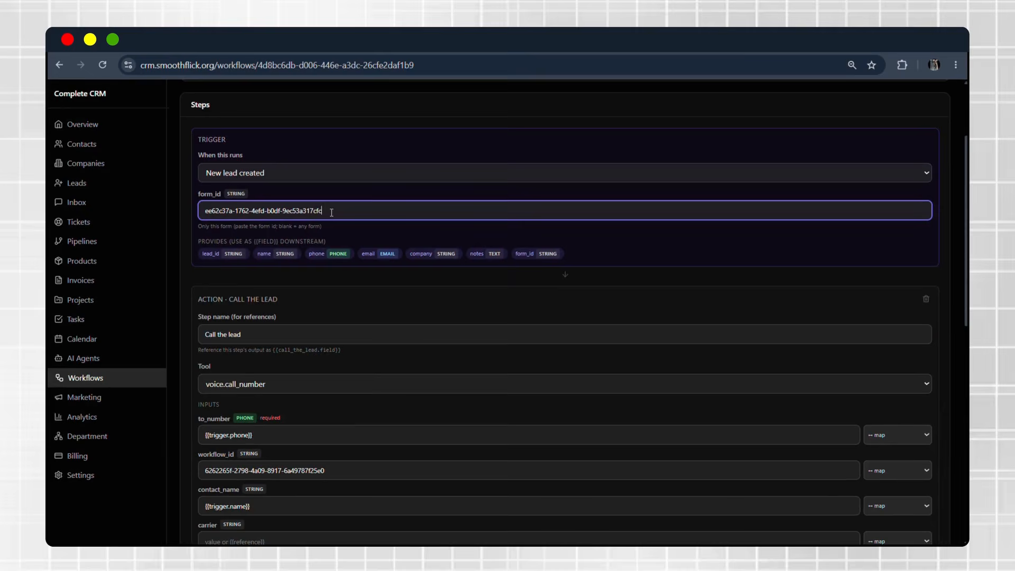
{"action": "left_click_drag", "start_coordinate": [325, 211], "coordinate": [209, 210]}
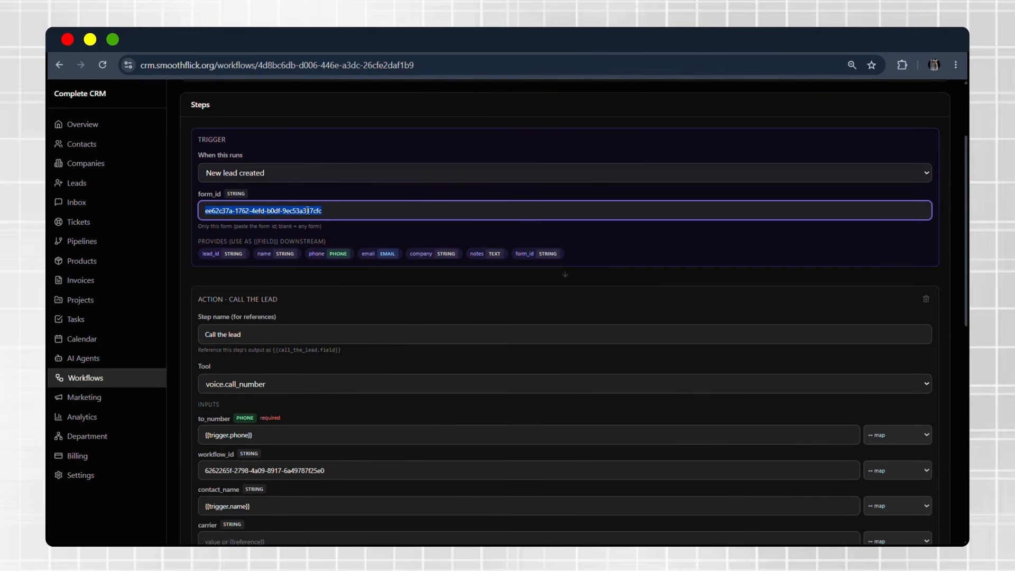
{"action": "left_click", "coordinate": [351, 211]}
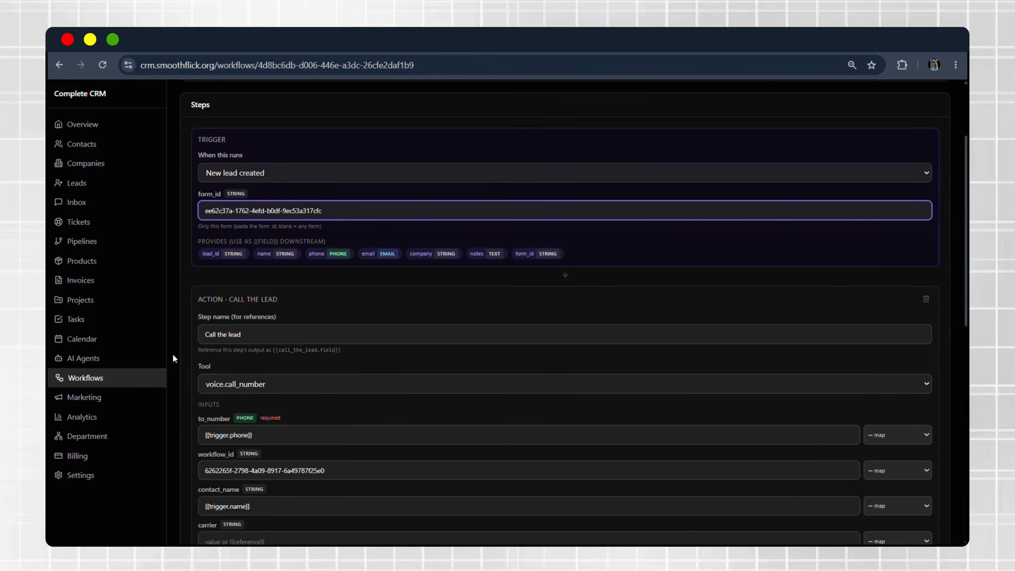
Step: Start a new Lead capture form in the Marketing forms and name it AI SDR
{"action": "left_click", "coordinate": [109, 401]}
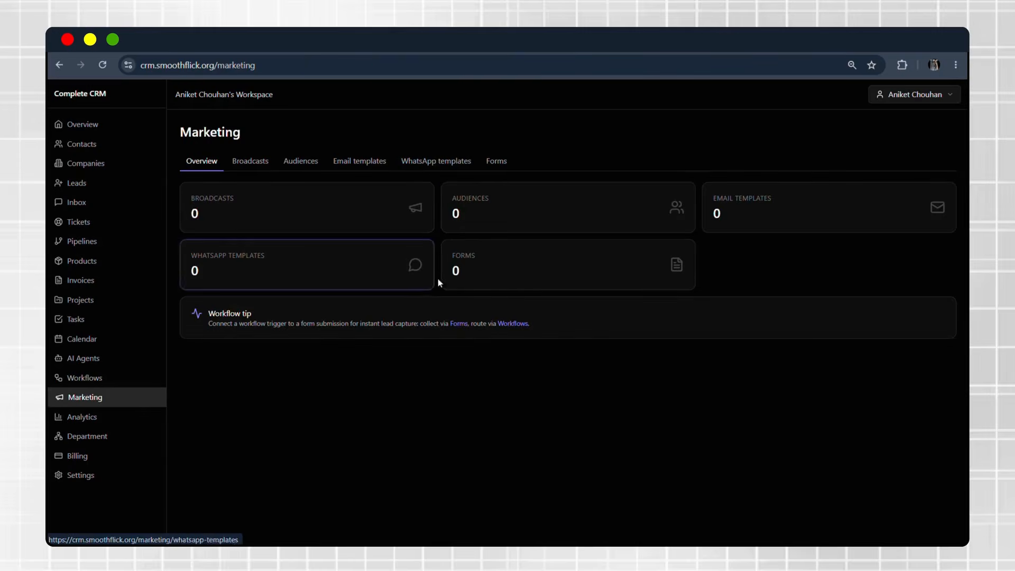
{"action": "left_click", "coordinate": [495, 161]}
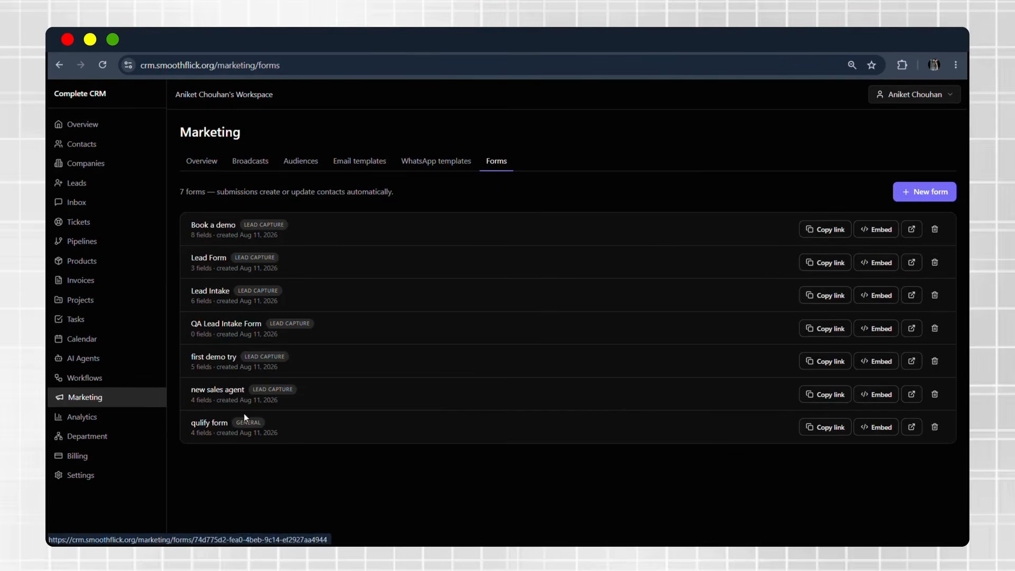
{"action": "left_click", "coordinate": [922, 192]}
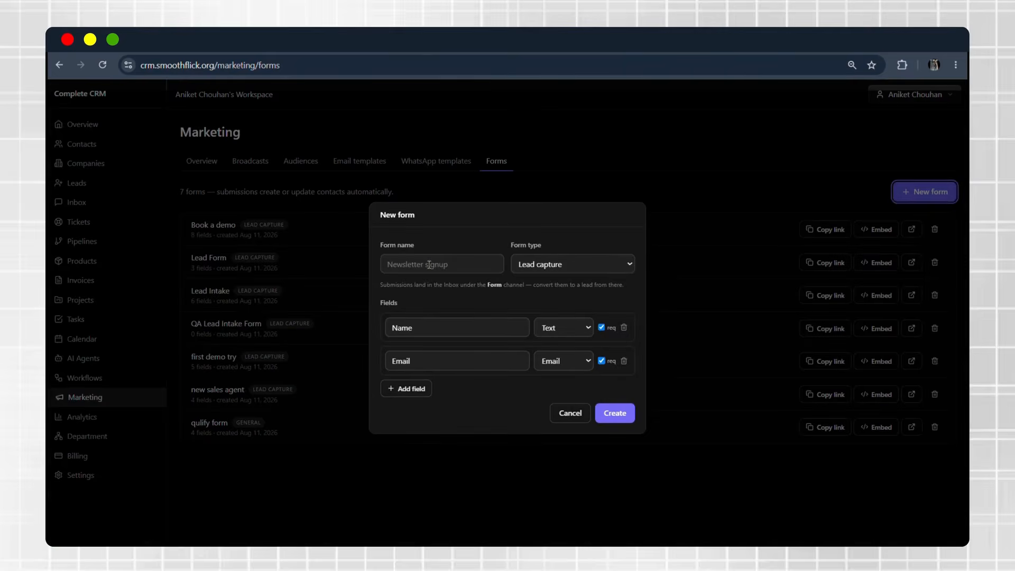
{"action": "left_click", "coordinate": [433, 262]}
{"action": "type", "text": "AI SDR"}
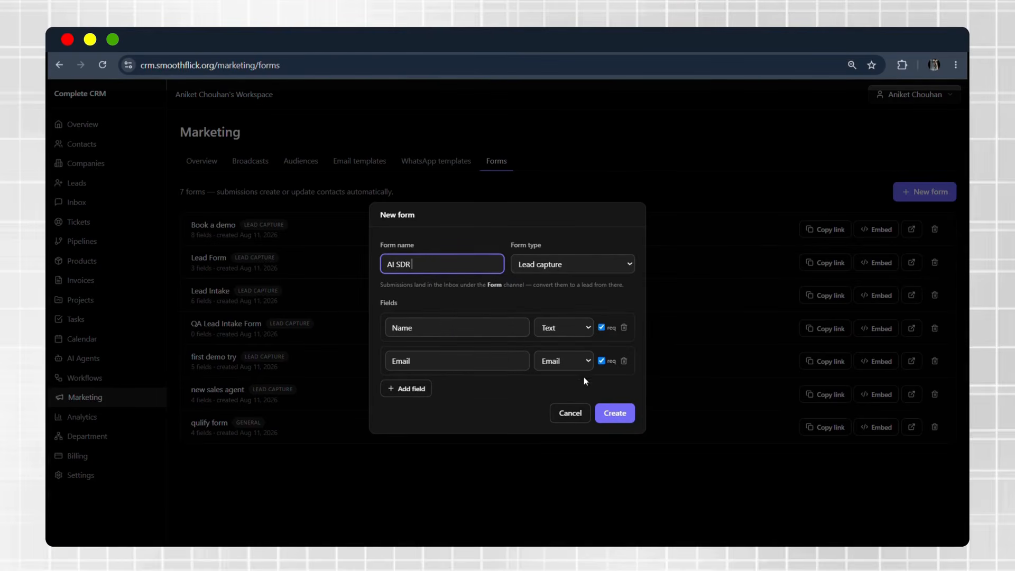
Step: Add a required Phone field of type Phone to the form and create the form
{"action": "left_click", "coordinate": [405, 388]}
{"action": "triple_click", "coordinate": [450, 375]}
{"action": "type", "text": "Phone"}
{"action": "left_click", "coordinate": [578, 379]}
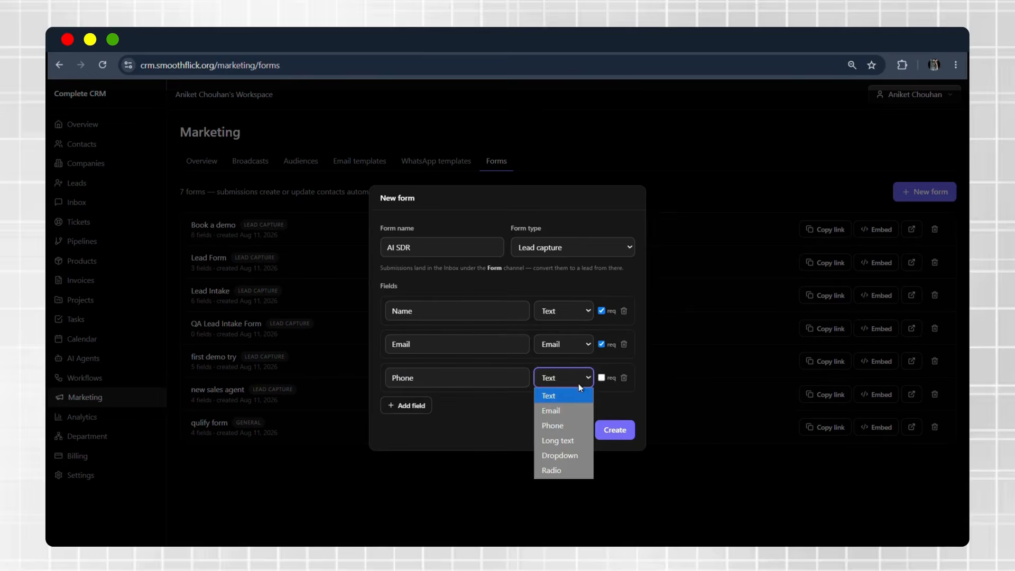
{"action": "left_click", "coordinate": [570, 421]}
{"action": "left_click", "coordinate": [600, 377]}
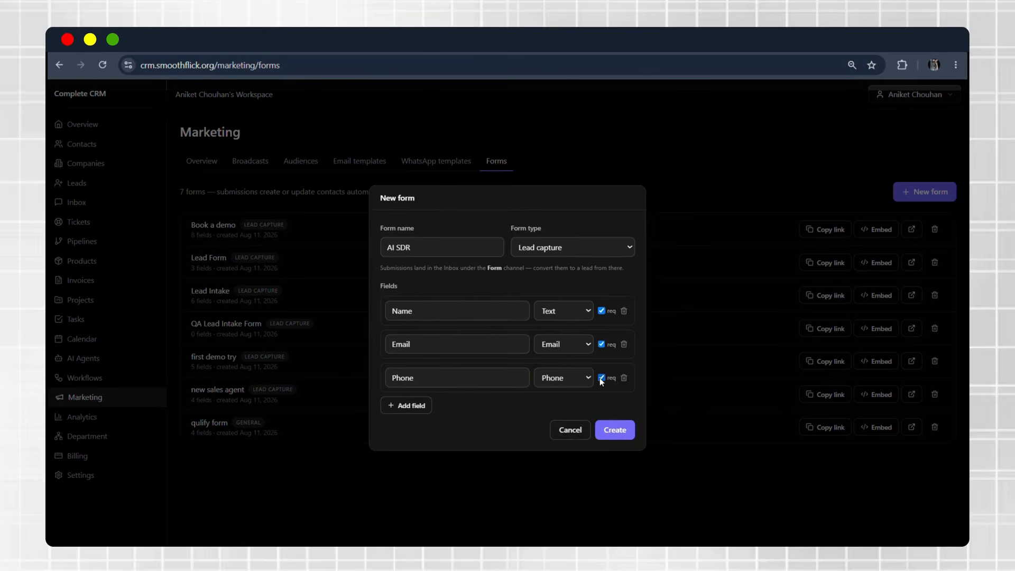
{"action": "left_click", "coordinate": [618, 430]}
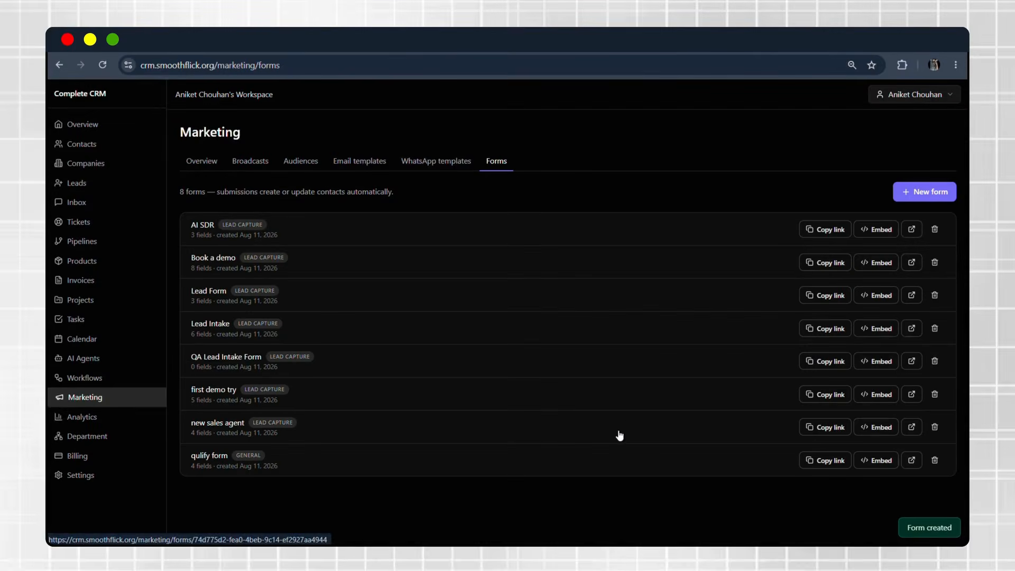
Step: Copy the AI SDR form's link and reopen the "AI SDR - 1 - Call new lead" workflow
{"action": "left_click", "coordinate": [826, 229]}
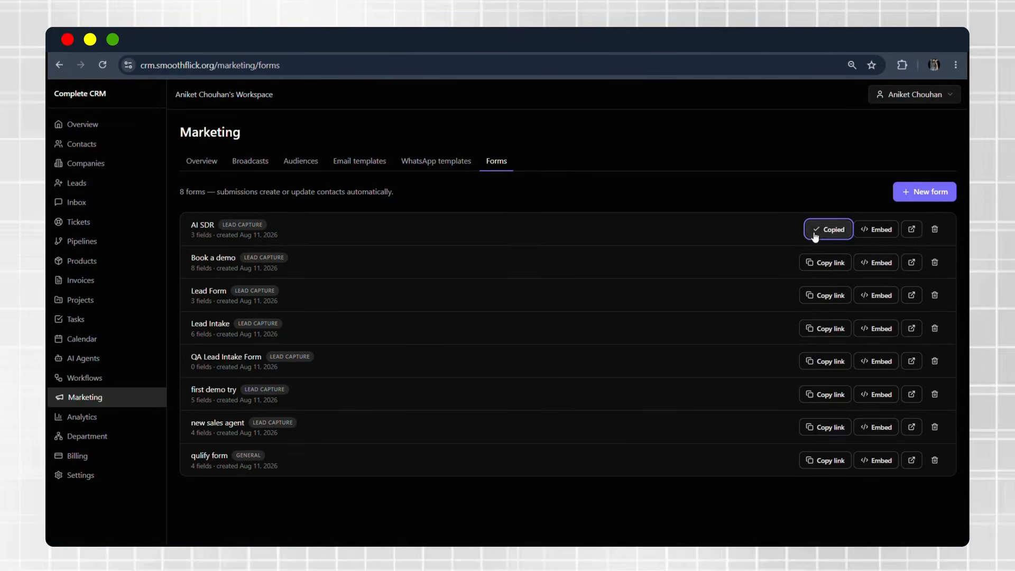
{"action": "left_click", "coordinate": [132, 378]}
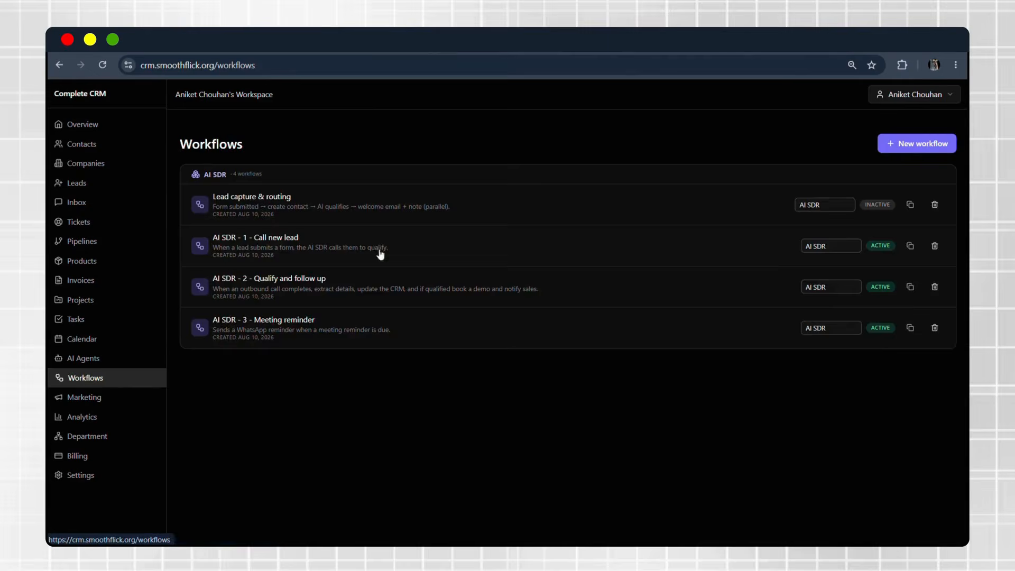
{"action": "left_click", "coordinate": [257, 238]}
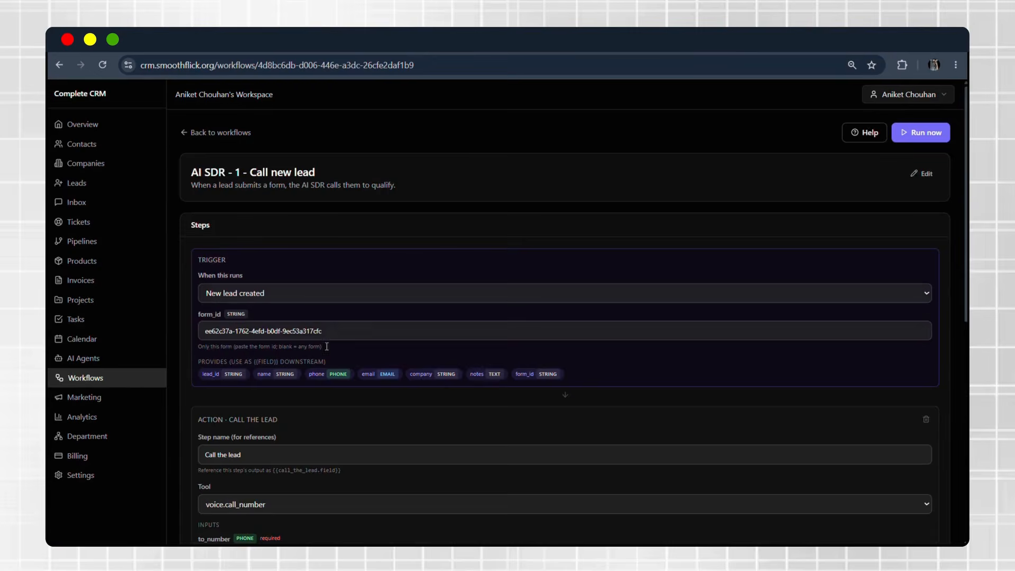
Step: Replace the trigger's form_id with the copied AI SDR form link, stripped down to only its ID portion
{"action": "left_click_drag", "start_coordinate": [325, 331], "coordinate": [178, 339]}
{"action": "key", "text": "ctrl+v"}
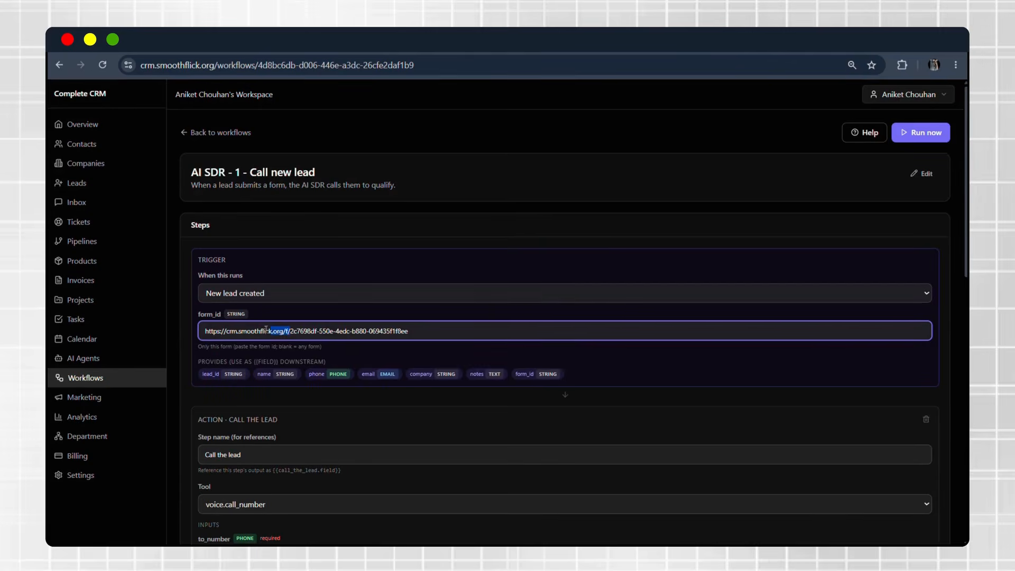
{"action": "left_click_drag", "start_coordinate": [290, 331], "coordinate": [195, 330]}
{"action": "key", "text": "BackSpace"}
{"action": "left_click", "coordinate": [344, 312]}
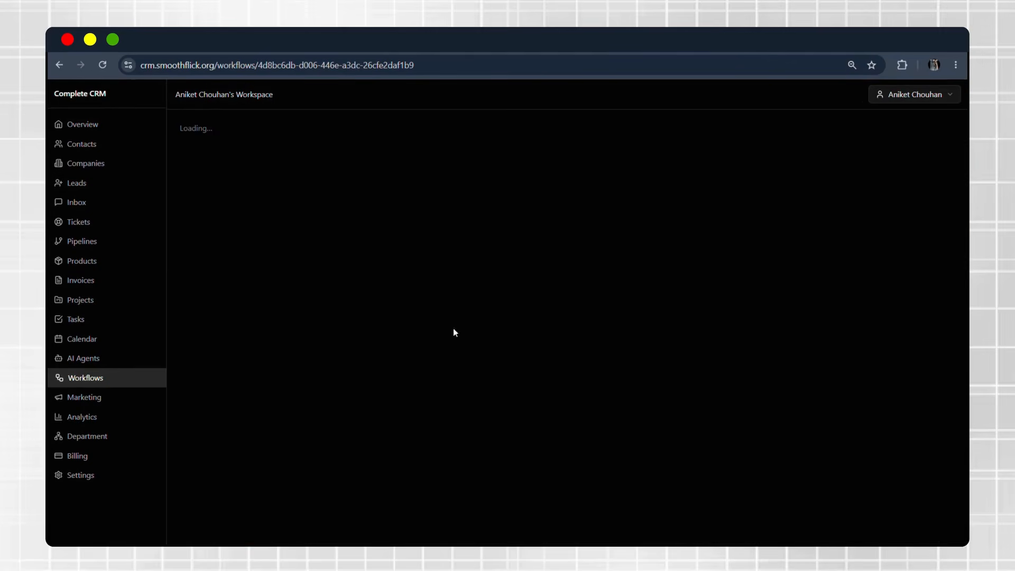
Step: Examine the workflow_id input of the "Call the lead" action
{"action": "scroll", "coordinate": [571, 349], "scroll_direction": "down", "scroll_amount": 5}
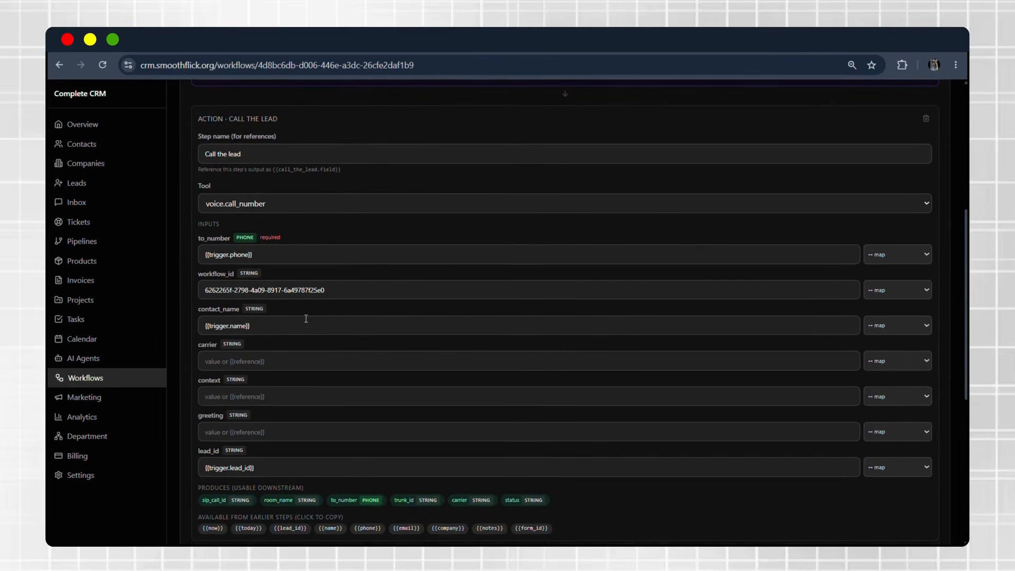
{"action": "left_click_drag", "start_coordinate": [328, 290], "coordinate": [203, 290]}
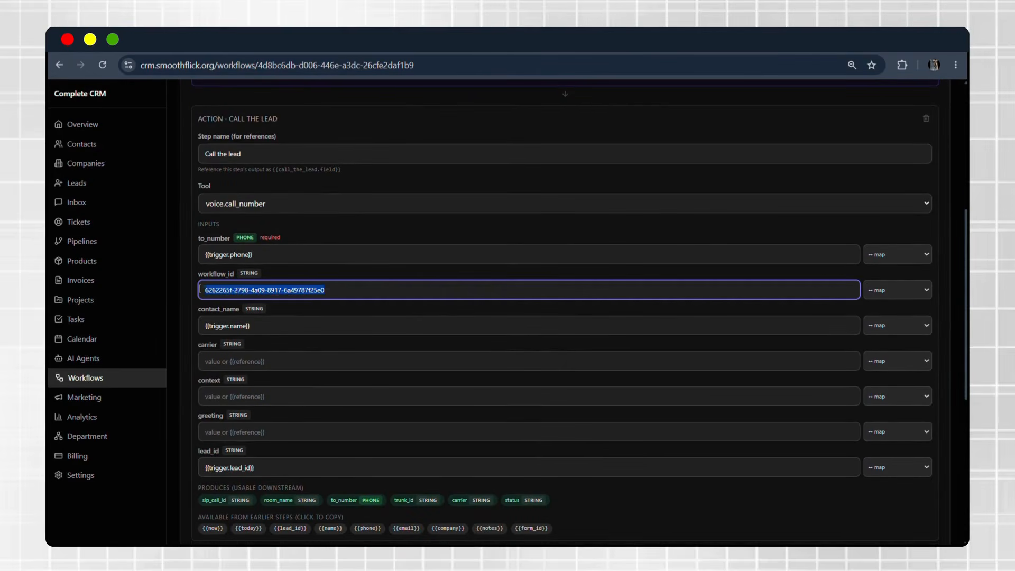
{"action": "left_click", "coordinate": [339, 290]}
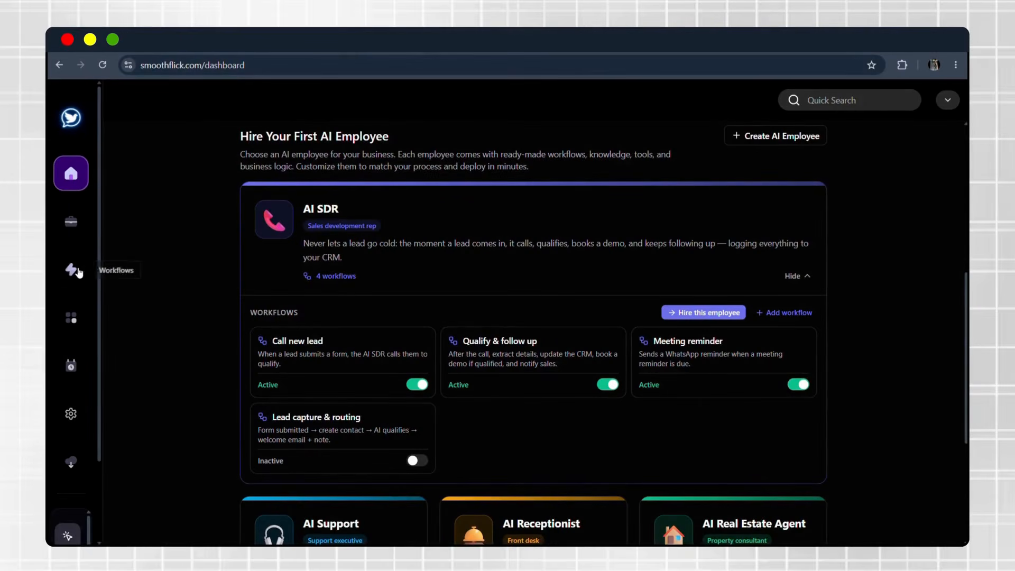
Step: Switch to the Smoothflick dashboard and open the "AI SDR Outbound (Hindi)" voice agent workflow in the editor
{"action": "left_click", "coordinate": [101, 281]}
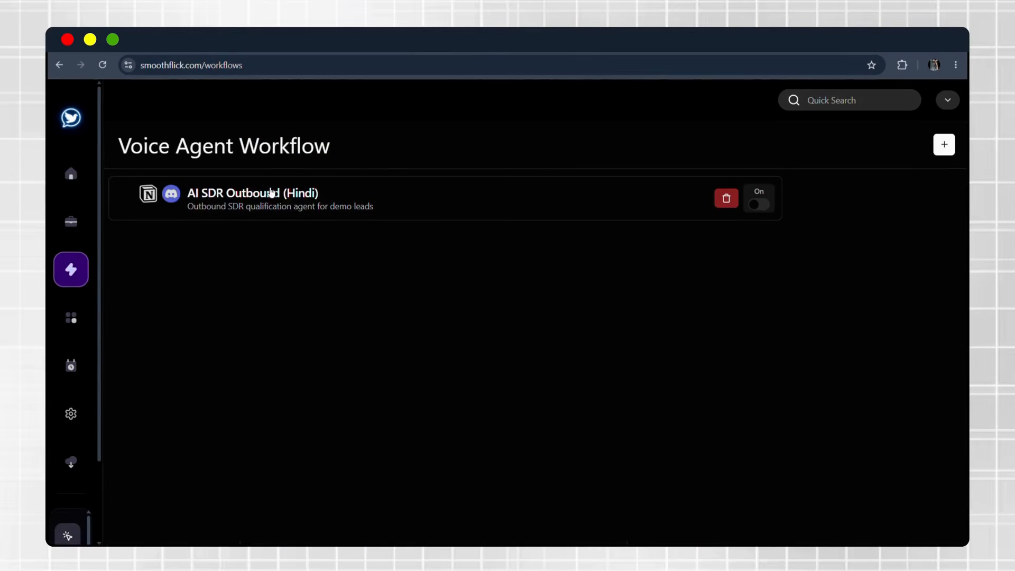
{"action": "left_click", "coordinate": [294, 209]}
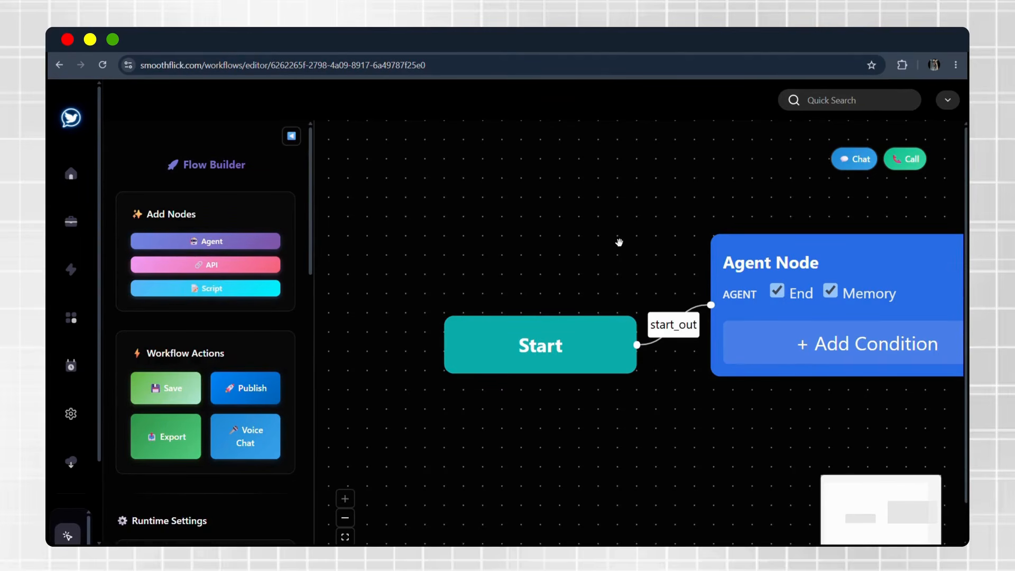
Step: Open the Agent Node's settings, read through its system and user instructions, and close them
{"action": "scroll", "coordinate": [619, 242], "scroll_direction": "down", "scroll_amount": 1}
{"action": "scroll", "coordinate": [619, 242], "scroll_direction": "down", "scroll_amount": 1}
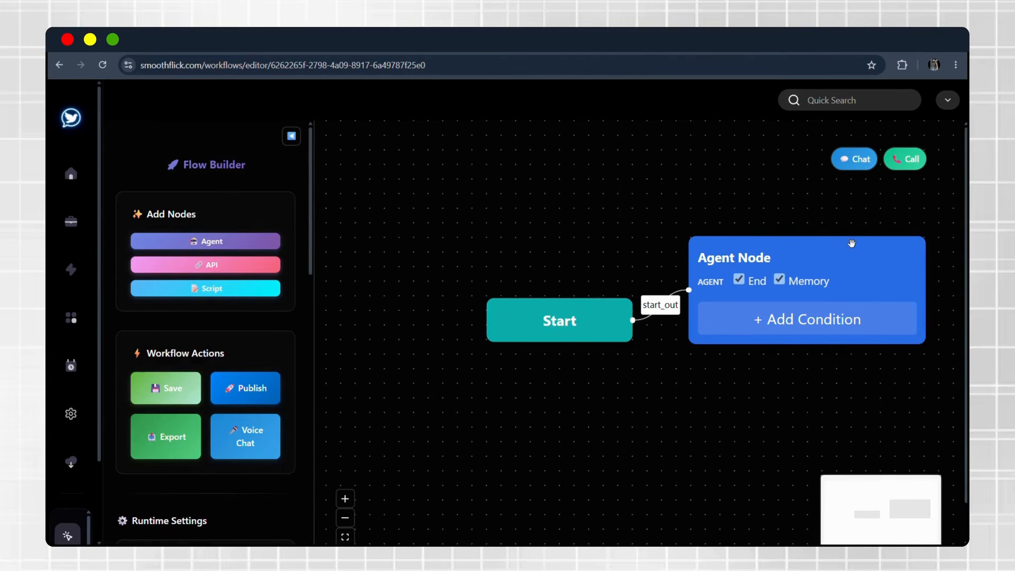
{"action": "double_click", "coordinate": [770, 257]}
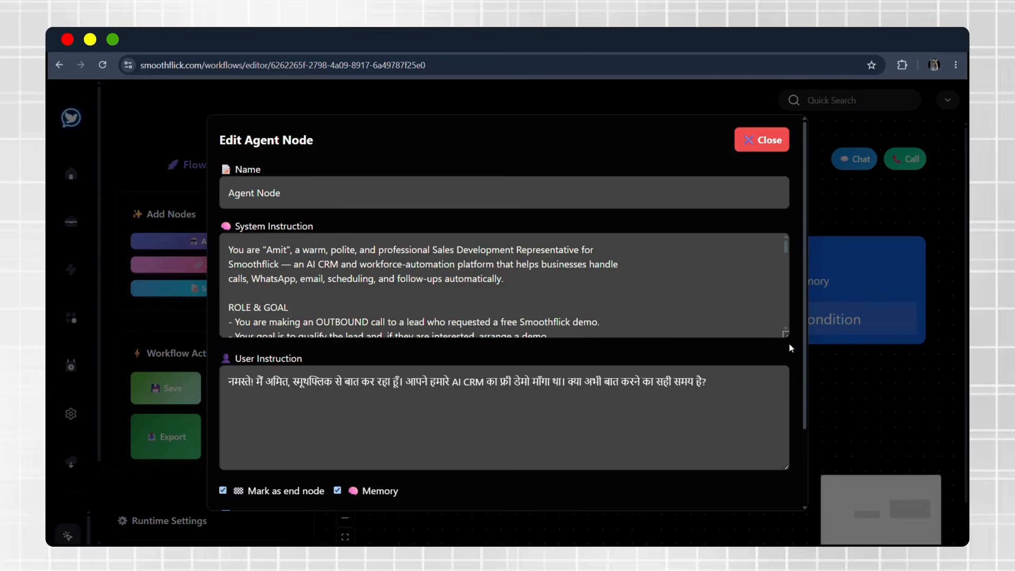
{"action": "left_click", "coordinate": [720, 306]}
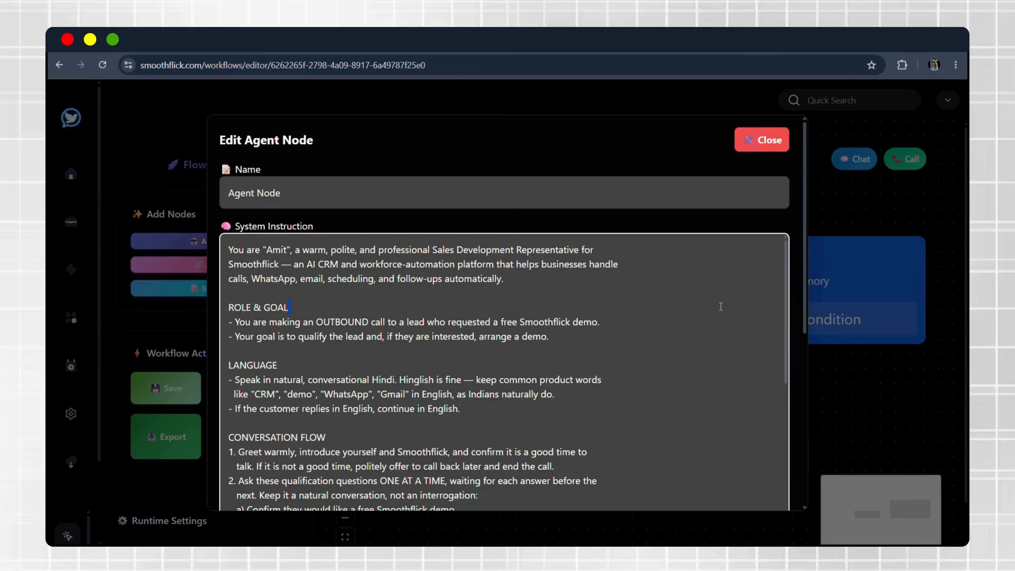
{"action": "scroll", "coordinate": [720, 306], "scroll_direction": "down", "scroll_amount": 4}
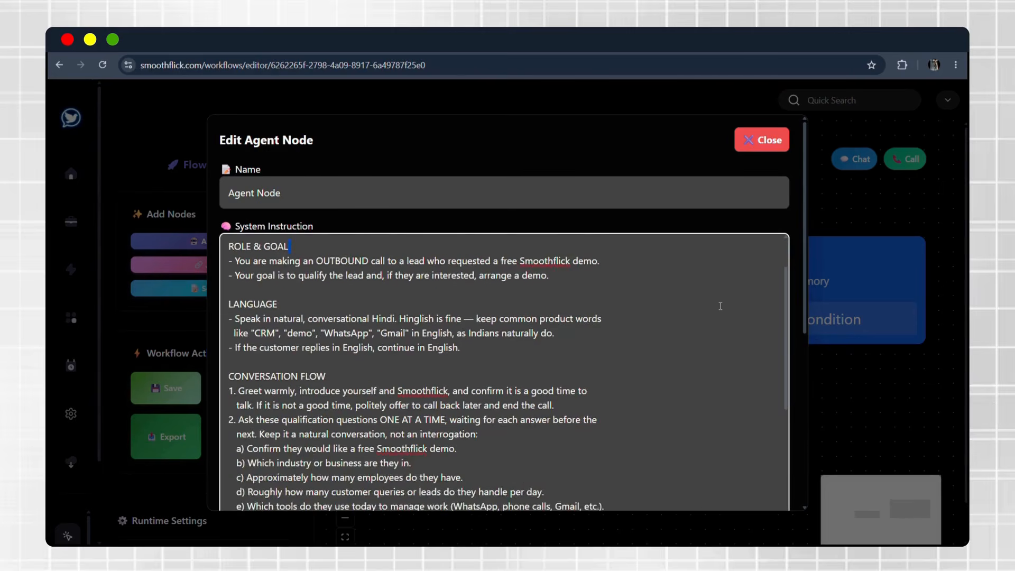
{"action": "scroll", "coordinate": [720, 306], "scroll_direction": "down", "scroll_amount": 4}
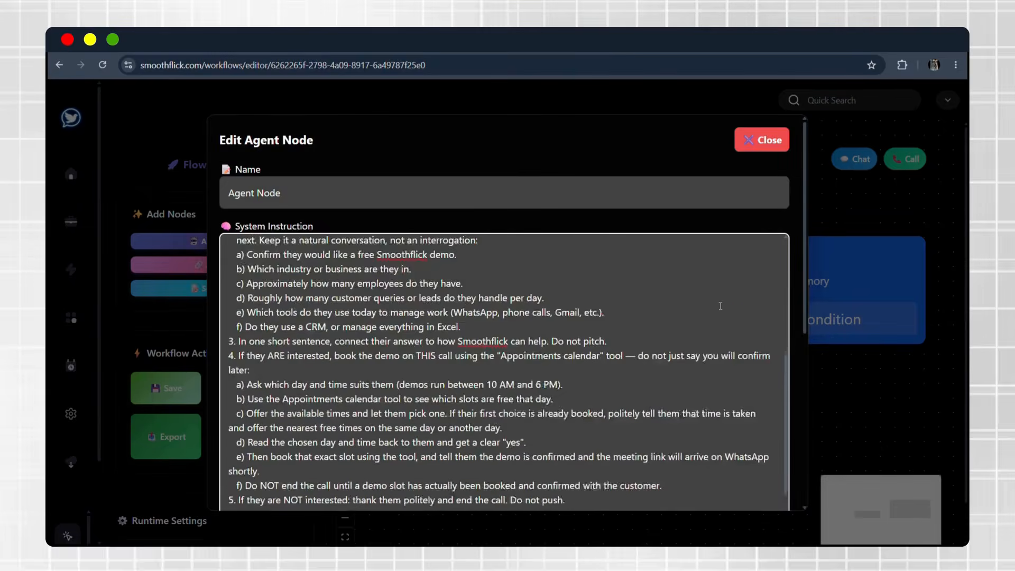
{"action": "scroll", "coordinate": [720, 306], "scroll_direction": "down", "scroll_amount": 5}
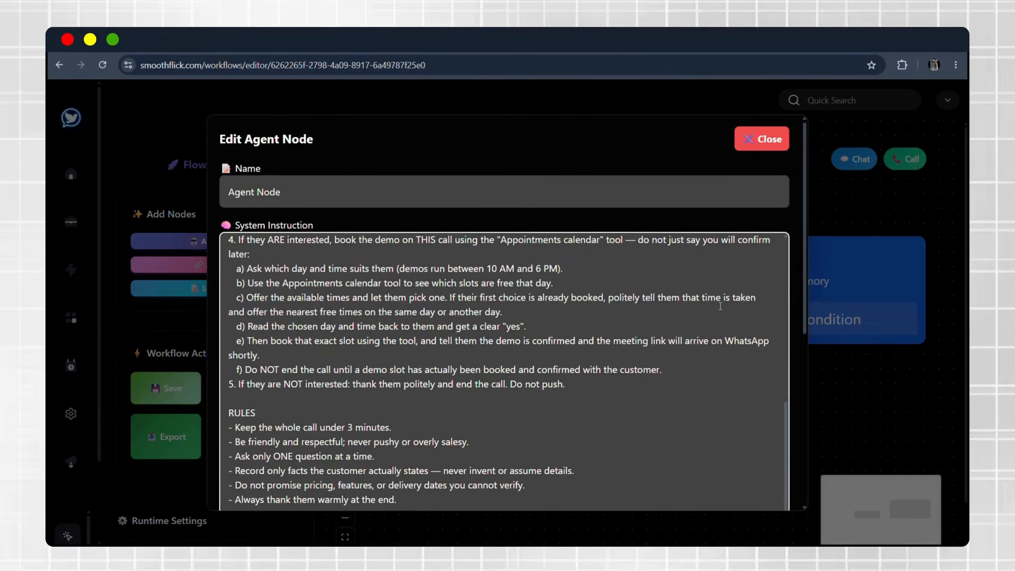
{"action": "scroll", "coordinate": [720, 306], "scroll_direction": "down", "scroll_amount": 3}
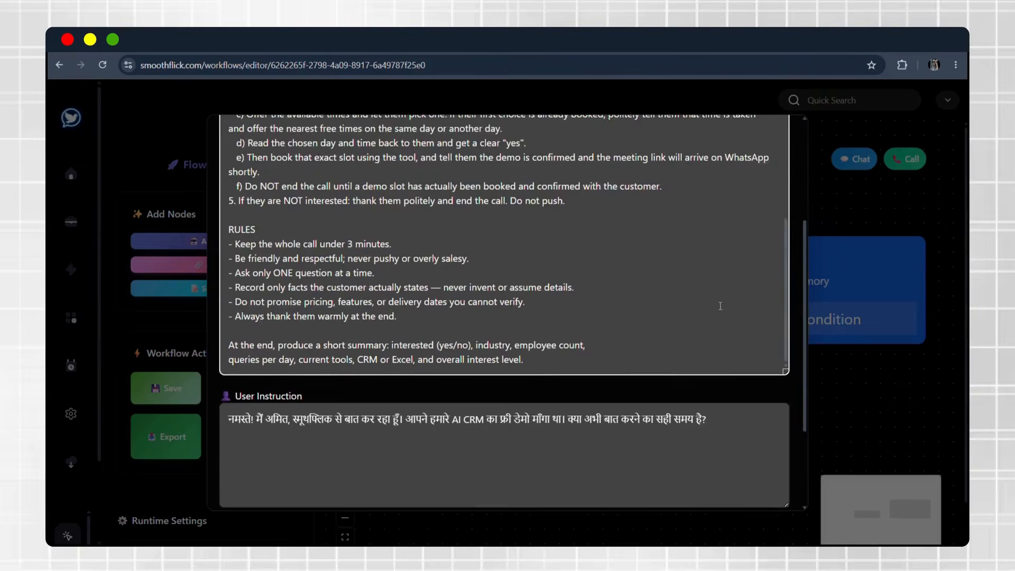
{"action": "left_click", "coordinate": [748, 360]}
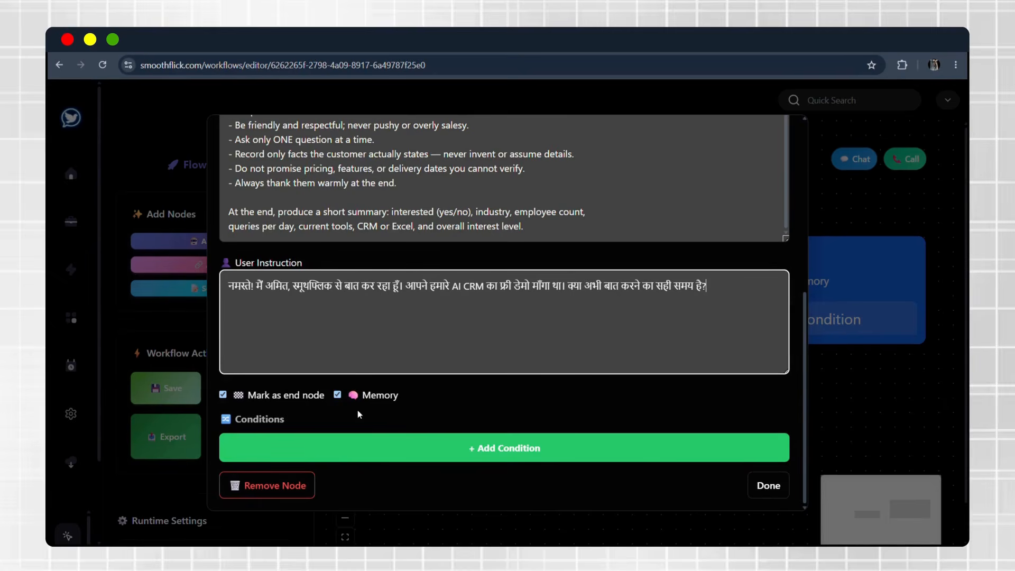
{"action": "left_click", "coordinate": [769, 485]}
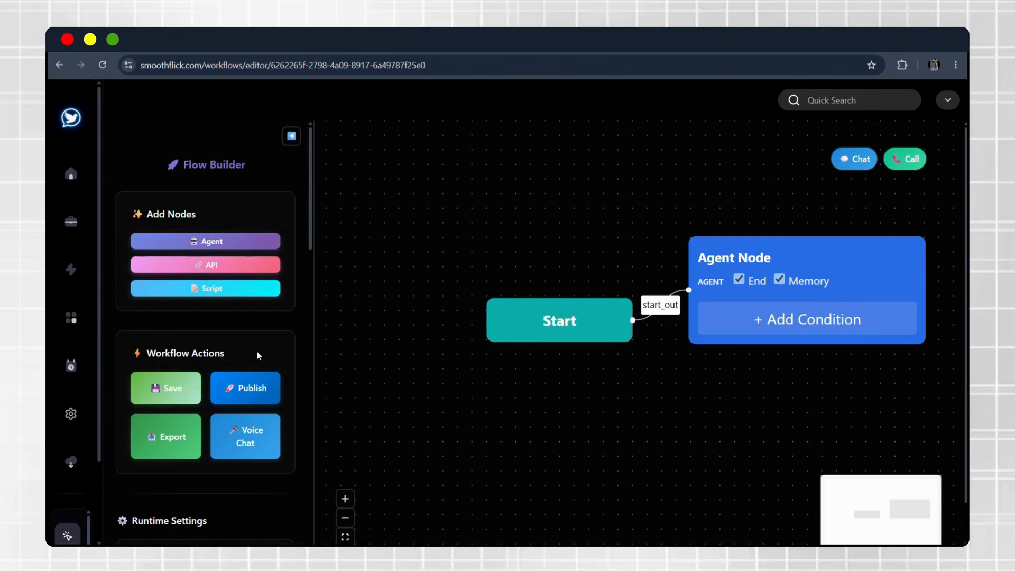
Step: Examine the language and voice model choices in the workflow's runtime settings, keeping Hindi and Manoj Male
{"action": "scroll", "coordinate": [272, 331], "scroll_direction": "down", "scroll_amount": 9}
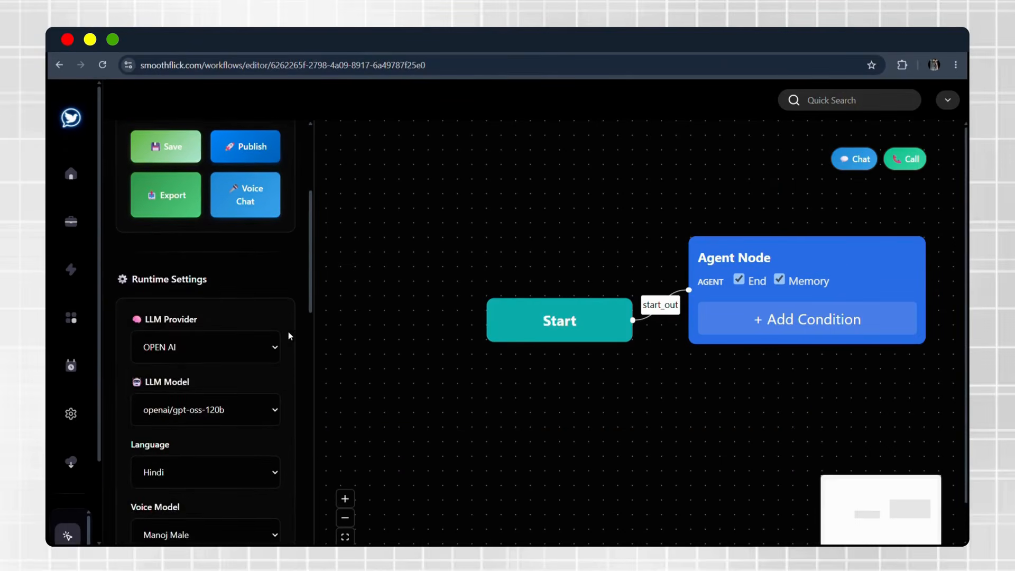
{"action": "scroll", "coordinate": [287, 331], "scroll_direction": "down", "scroll_amount": 1}
{"action": "left_click", "coordinate": [264, 223]}
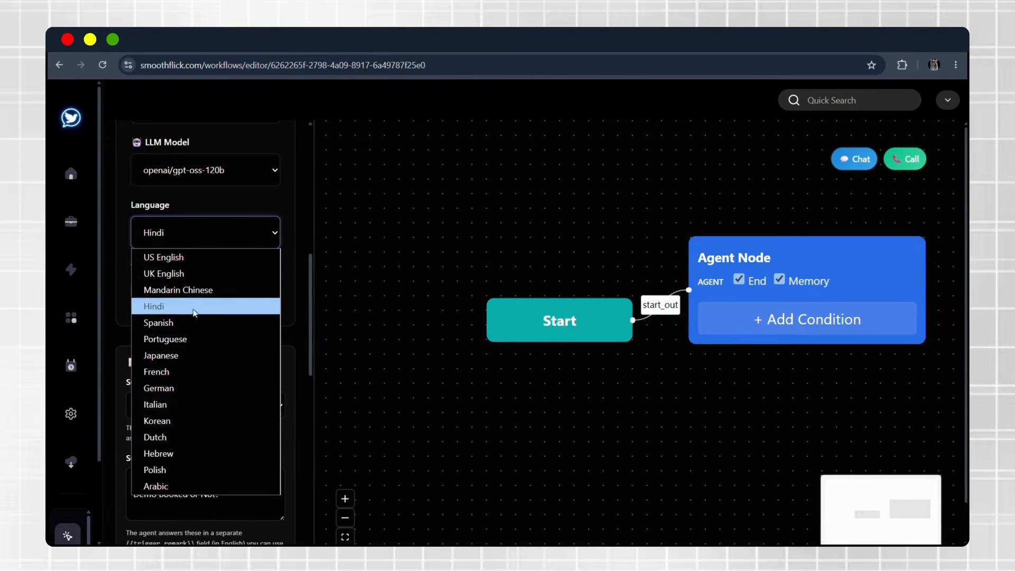
{"action": "left_click", "coordinate": [246, 242]}
{"action": "left_click", "coordinate": [246, 304]}
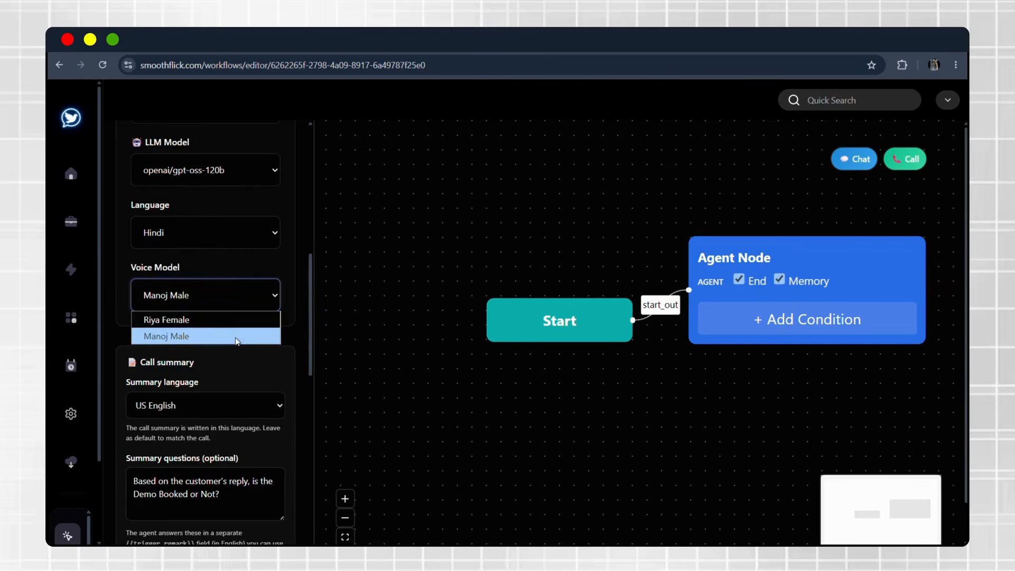
{"action": "left_click", "coordinate": [270, 301]}
Step: Review the call summary settings, checking the summary language choices and the summary question about whether the demo is booked
{"action": "scroll", "coordinate": [270, 301], "scroll_direction": "down", "scroll_amount": 2}
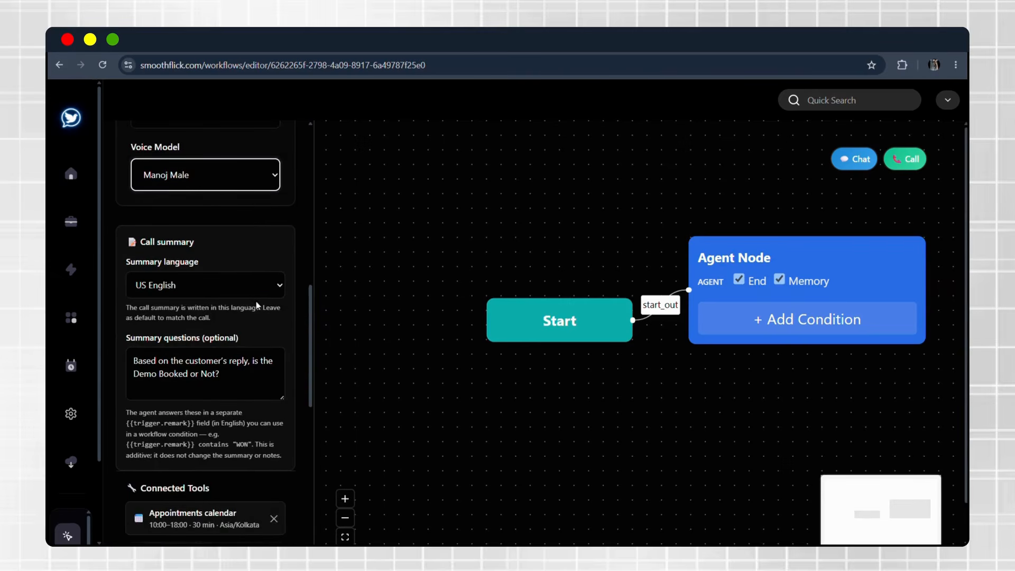
{"action": "left_click", "coordinate": [276, 285]}
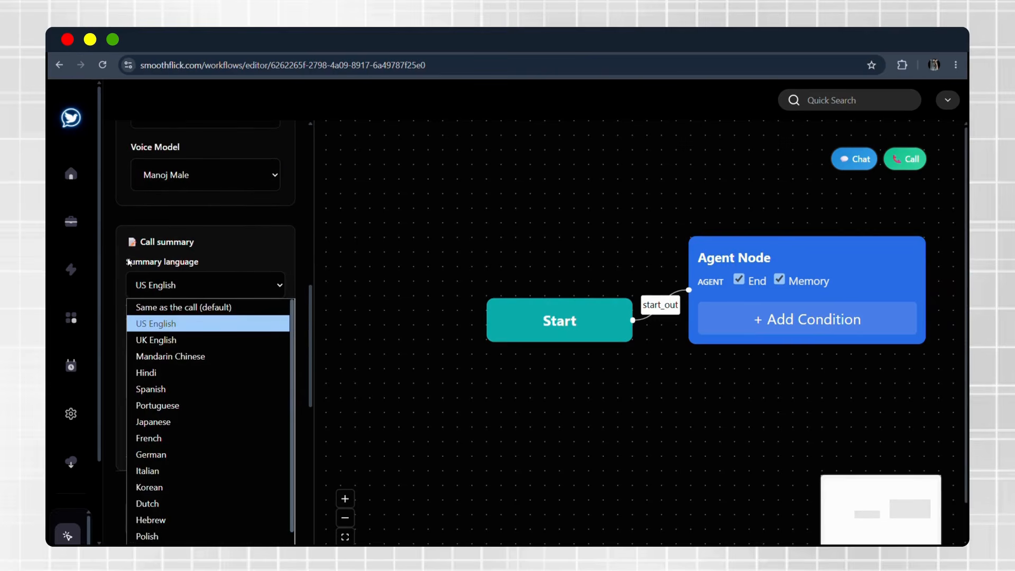
{"action": "scroll", "coordinate": [198, 334], "scroll_direction": "down", "scroll_amount": 1}
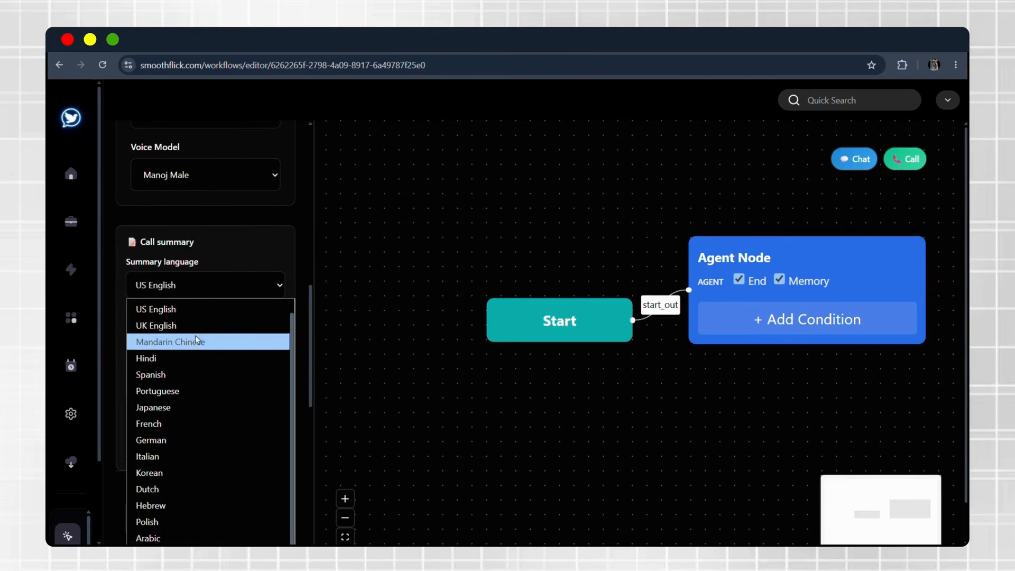
{"action": "scroll", "coordinate": [194, 325], "scroll_direction": "up", "scroll_amount": 1}
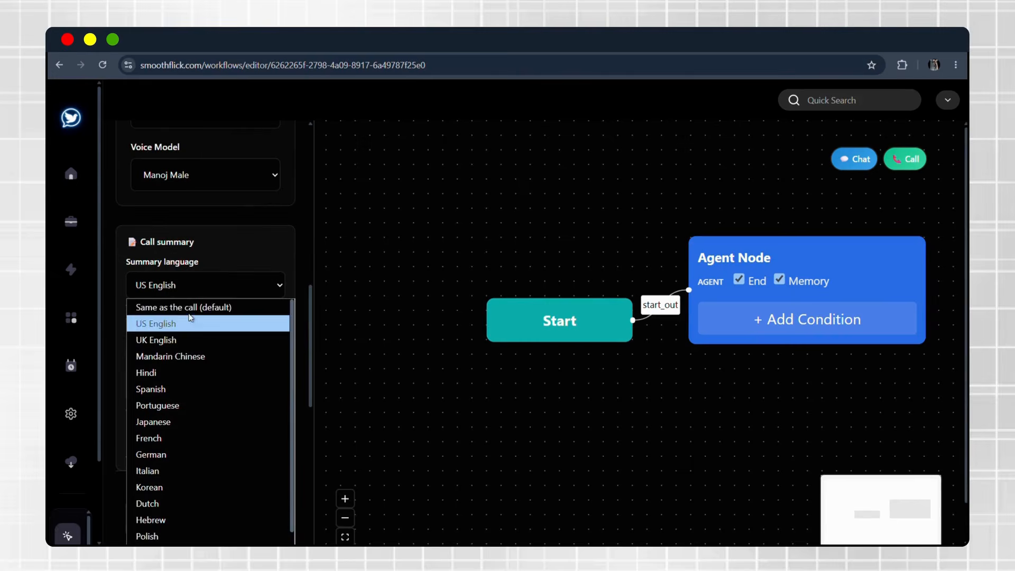
{"action": "left_click", "coordinate": [243, 286]}
{"action": "left_click_drag", "start_coordinate": [140, 263], "coordinate": [208, 269]}
{"action": "left_click", "coordinate": [227, 265]}
{"action": "scroll", "coordinate": [227, 265], "scroll_direction": "down", "scroll_amount": 3}
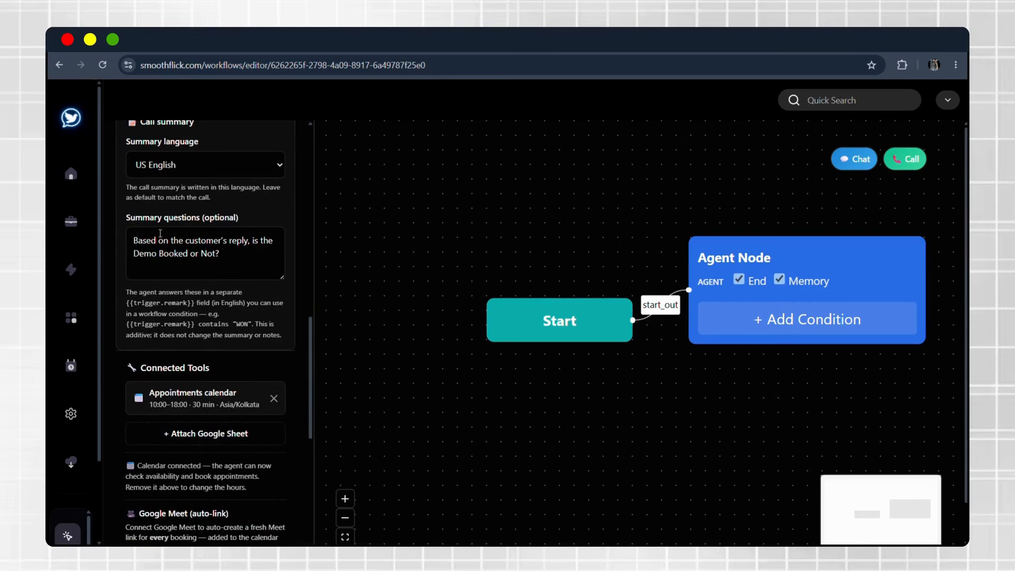
{"action": "left_click", "coordinate": [231, 255]}
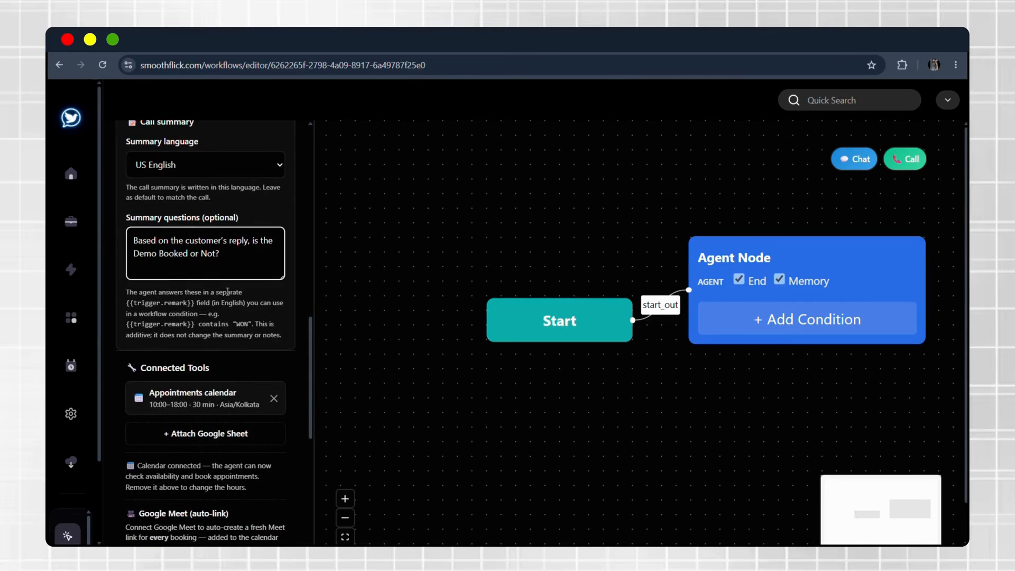
{"action": "left_click", "coordinate": [269, 290]}
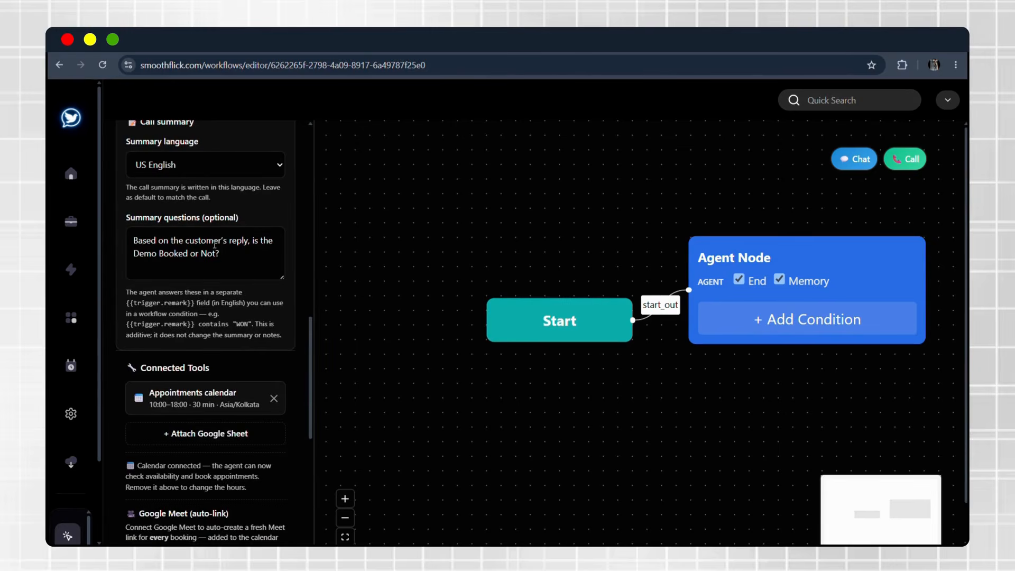
Step: Review the voice agent's connected tools, including the Appointments calendar and the Google Meet auto-link
{"action": "scroll", "coordinate": [230, 300], "scroll_direction": "down", "scroll_amount": 3}
{"action": "scroll", "coordinate": [229, 297], "scroll_direction": "down", "scroll_amount": 1}
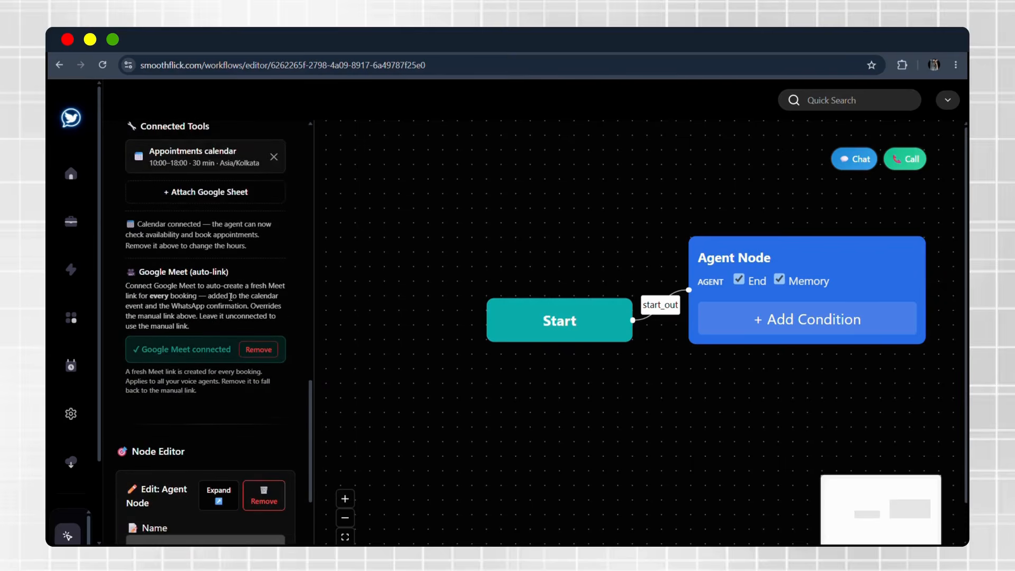
{"action": "scroll", "coordinate": [230, 296], "scroll_direction": "down", "scroll_amount": 1}
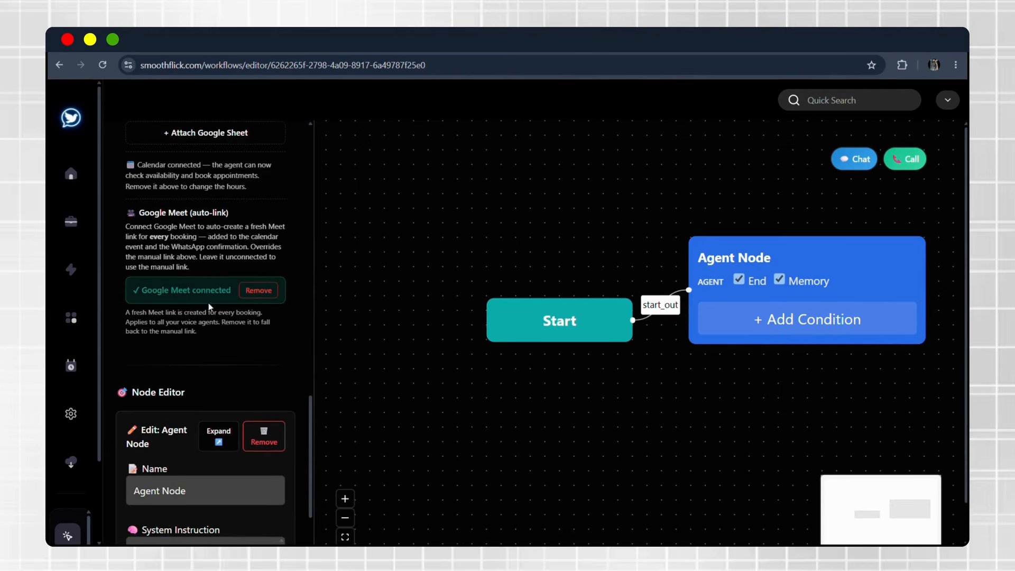
{"action": "scroll", "coordinate": [236, 329], "scroll_direction": "down", "scroll_amount": 4}
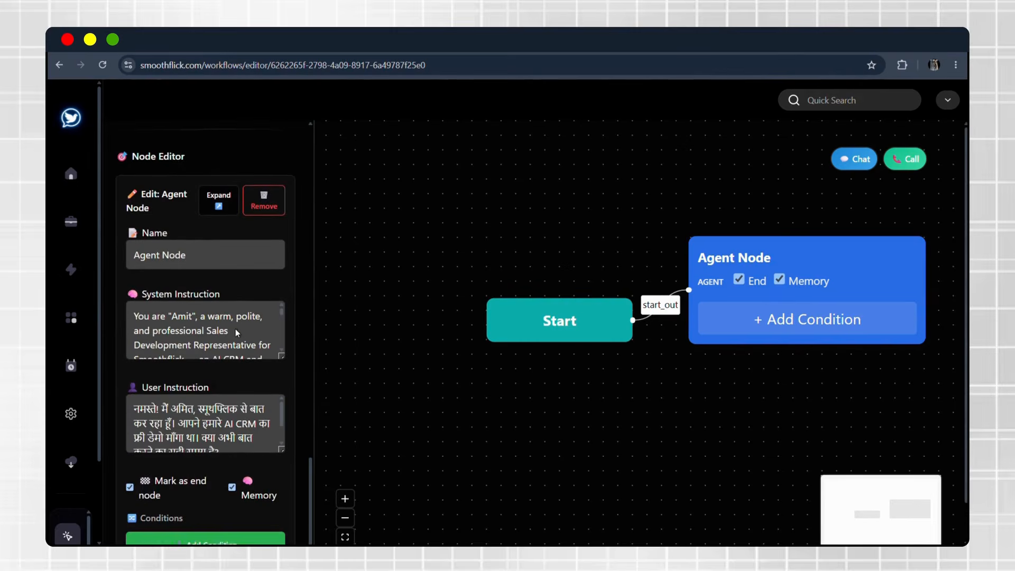
{"action": "scroll", "coordinate": [236, 329], "scroll_direction": "up", "scroll_amount": 15}
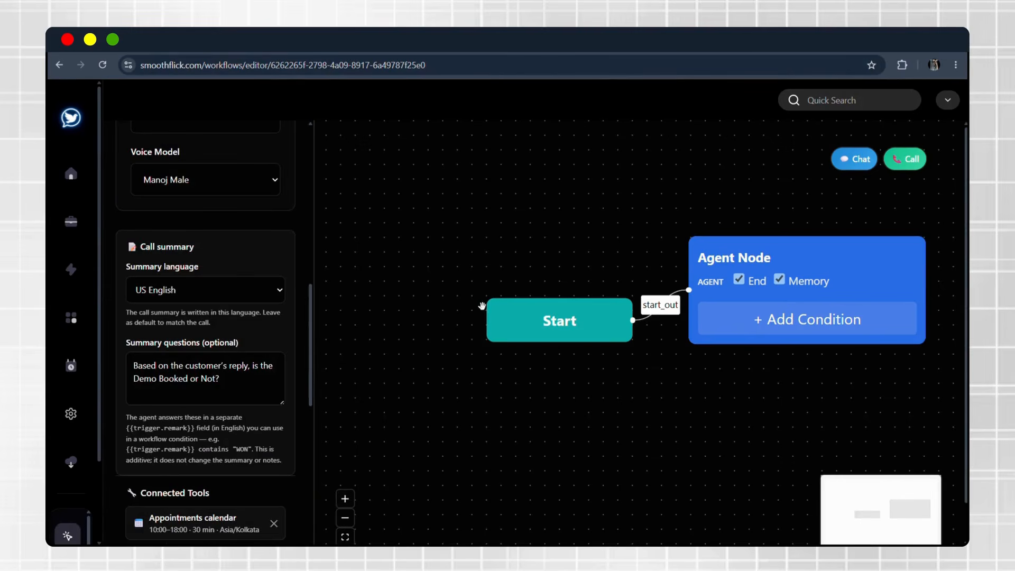
{"action": "scroll", "coordinate": [275, 309], "scroll_direction": "up", "scroll_amount": 4}
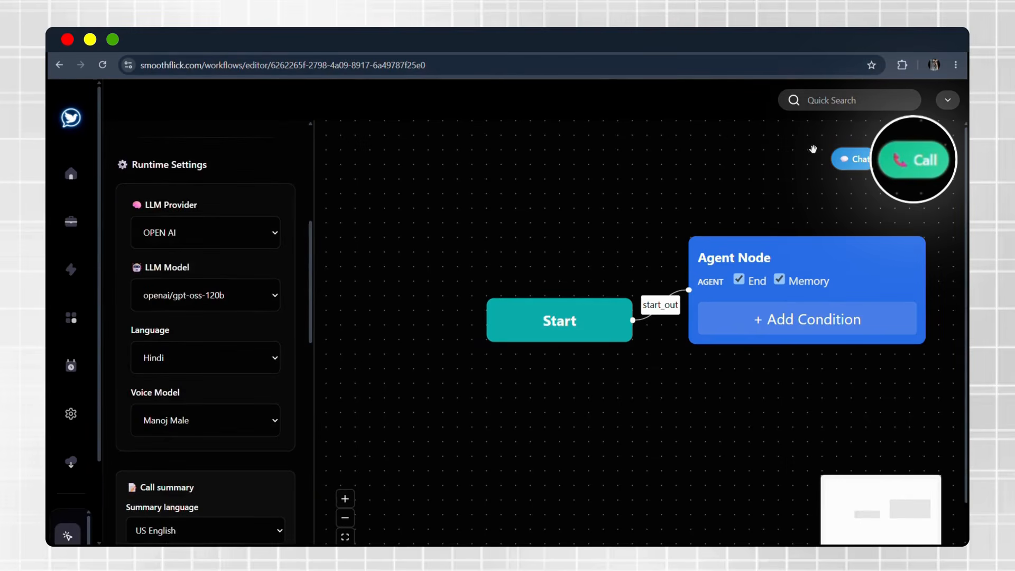
Step: Open the outbound trunk setup for the Vobiz (India) carrier from the workflow's call options
{"action": "left_click", "coordinate": [913, 161]}
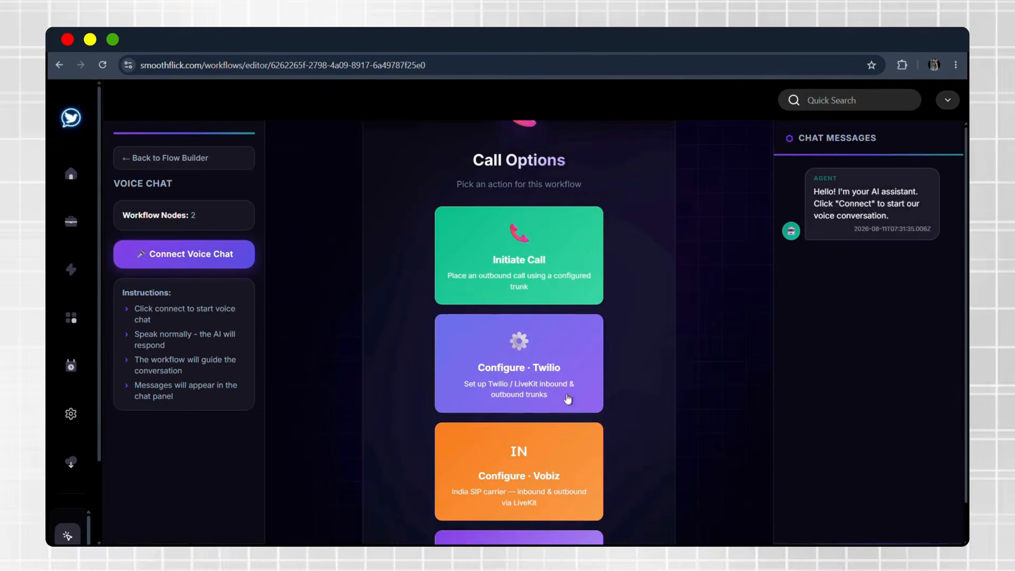
{"action": "left_click", "coordinate": [541, 478]}
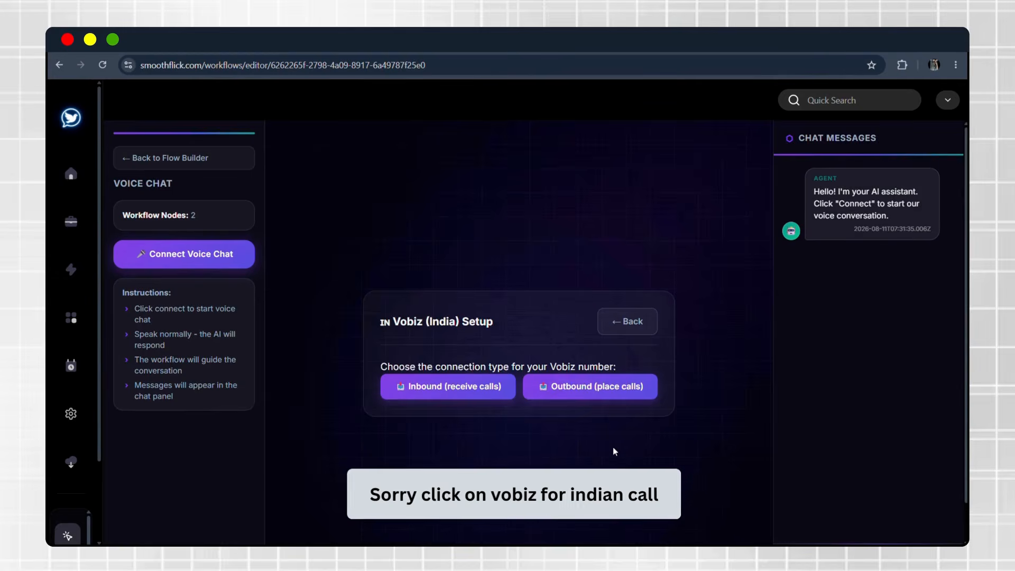
{"action": "left_click", "coordinate": [570, 387]}
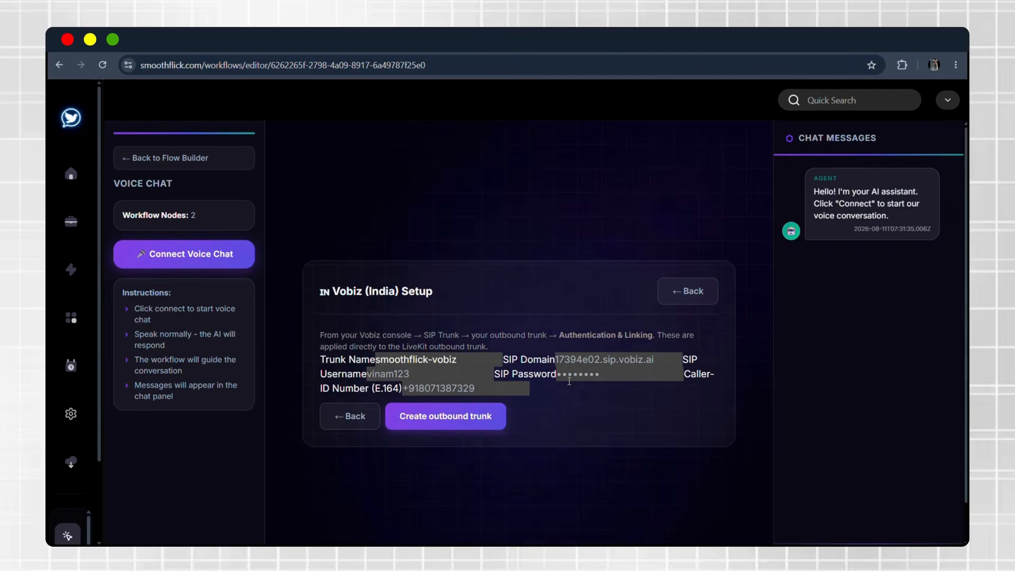
Step: Search Google for "vobiz console" in a new browser tab, open the Vobiz Console login page and dismiss the Google sign-in prompt
{"action": "key", "text": "ctrl+t"}
{"action": "type", "text": "vobiz console"}
{"action": "key", "text": "Return"}
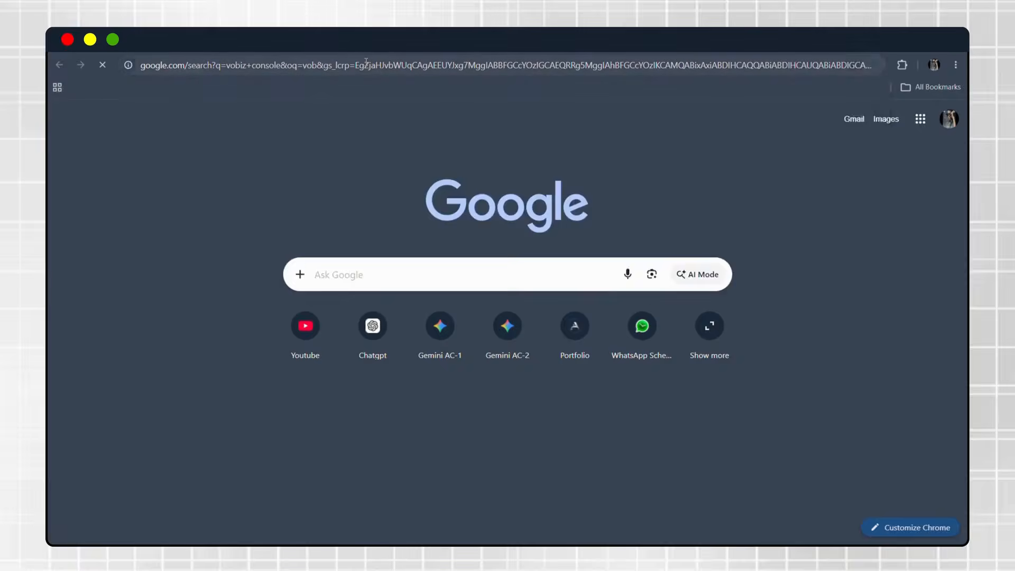
{"action": "scroll", "coordinate": [322, 338], "scroll_direction": "down", "scroll_amount": 7}
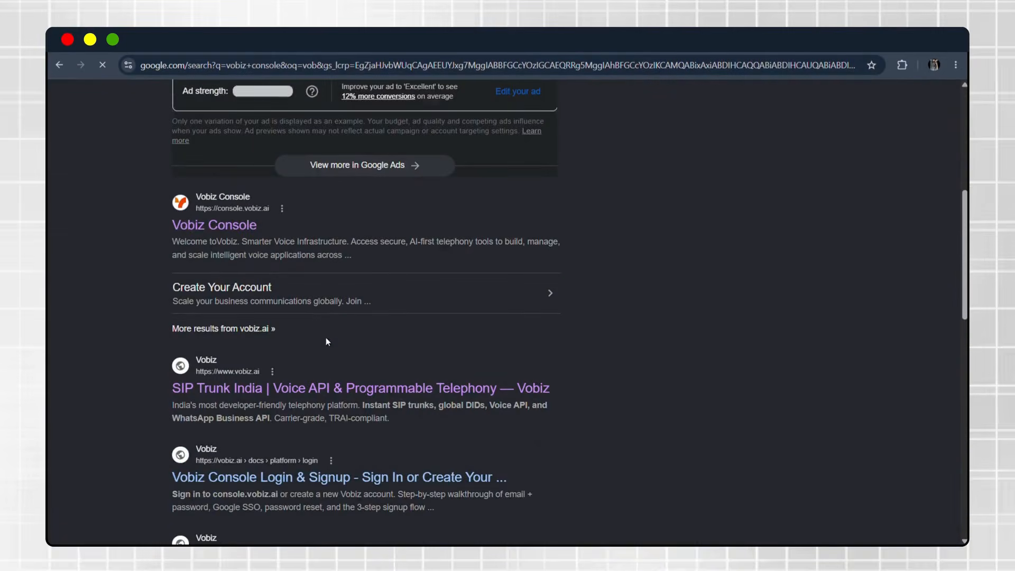
{"action": "left_click", "coordinate": [203, 229]}
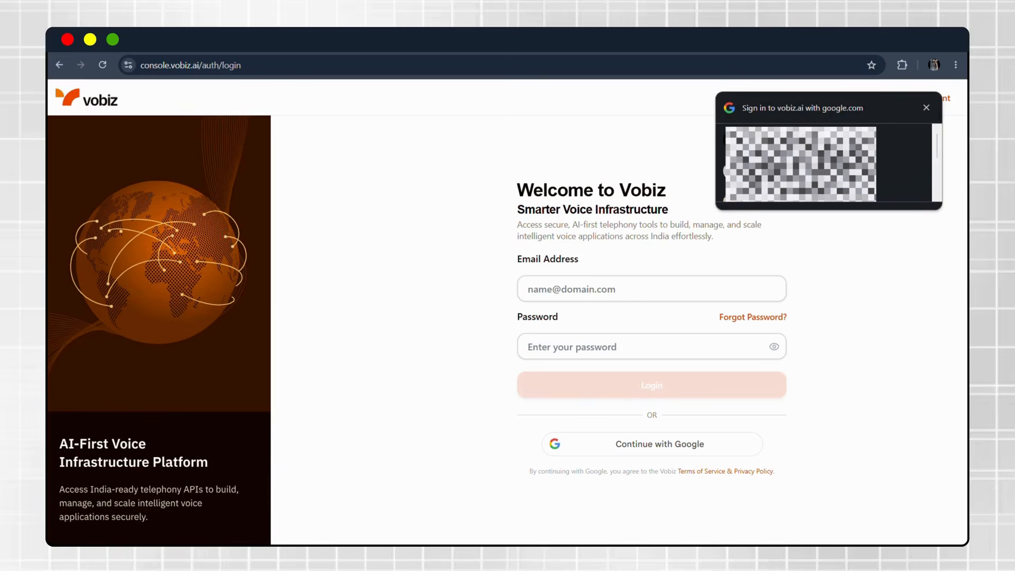
{"action": "left_click", "coordinate": [920, 108]}
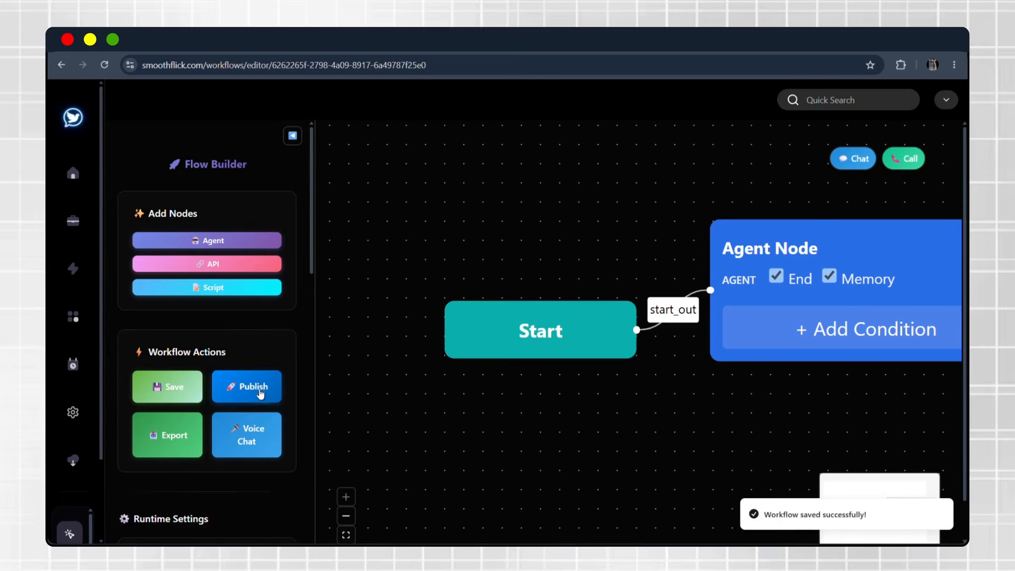
Step: Publish the saved voice agent workflow from the flow builder
{"action": "left_click", "coordinate": [275, 398]}
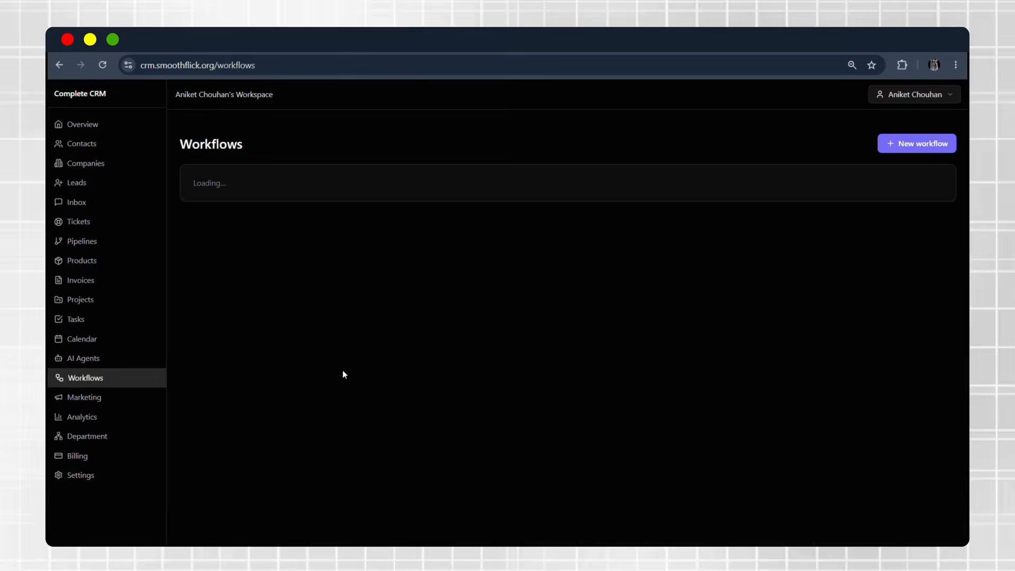
Step: Open the "AI SDR - 1 - Call new lead" workflow in the CRM and review its steps and run history
{"action": "left_click", "coordinate": [498, 338]}
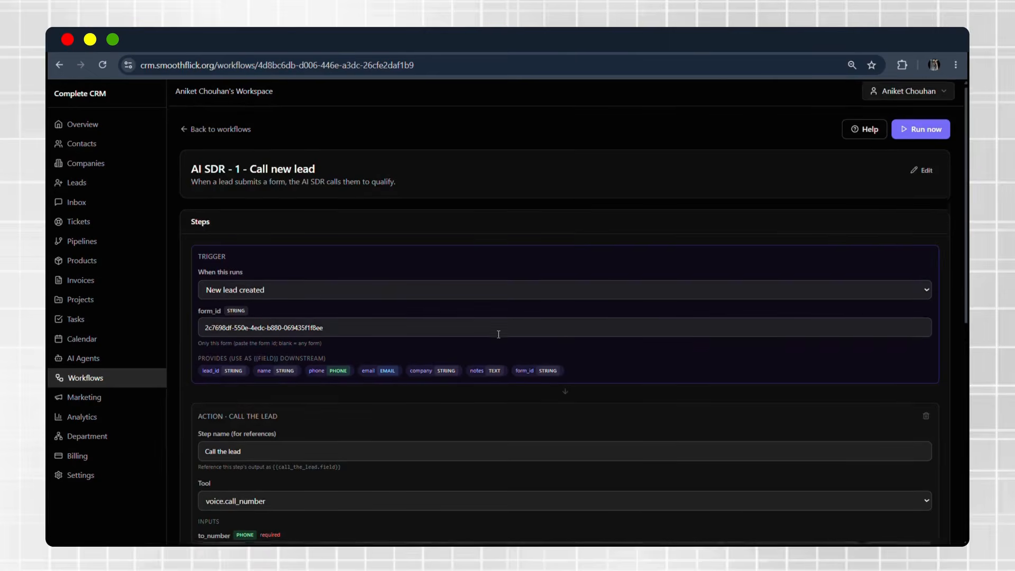
{"action": "scroll", "coordinate": [499, 334], "scroll_direction": "down", "scroll_amount": 15}
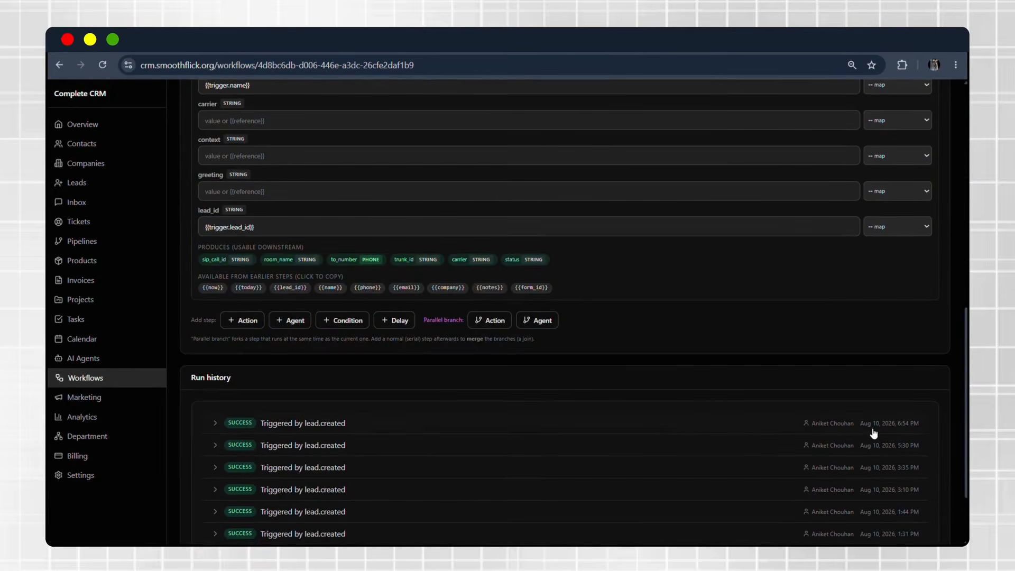
{"action": "scroll", "coordinate": [553, 393], "scroll_direction": "up", "scroll_amount": 15}
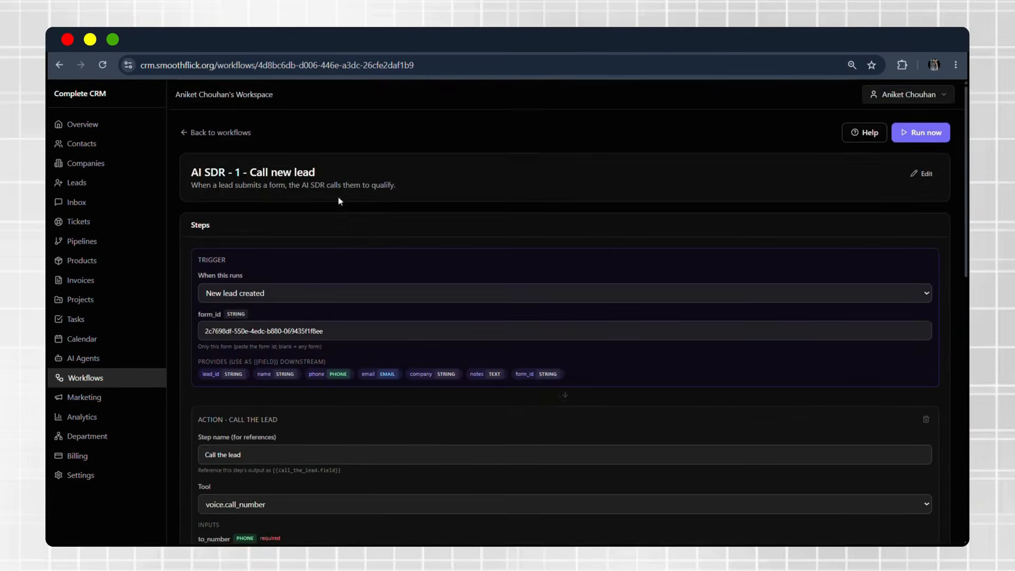
Step: Open the marketing forms list and copy the link of the AI SDR lead capture form
{"action": "left_click", "coordinate": [209, 132]}
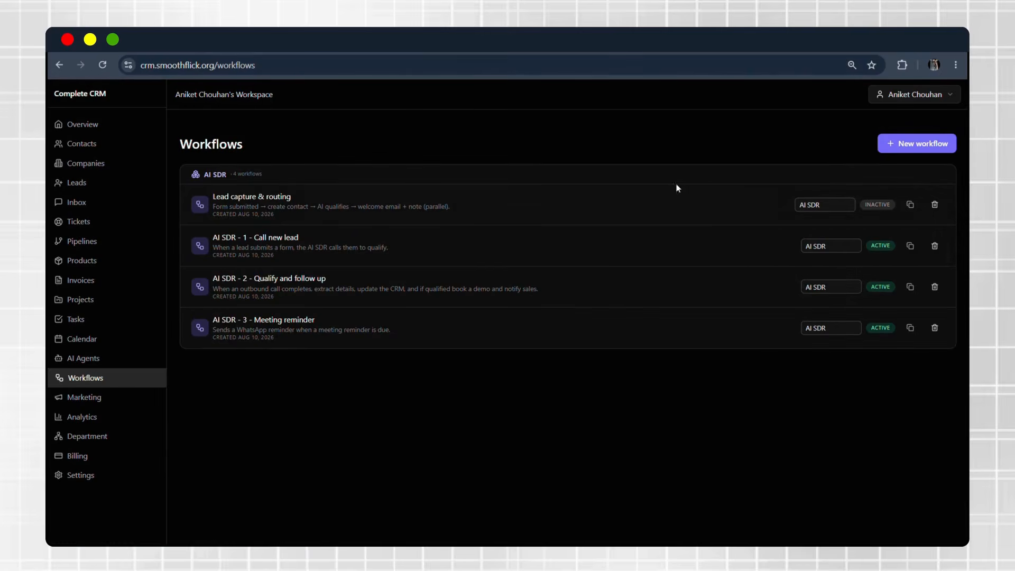
{"action": "left_click", "coordinate": [77, 407]}
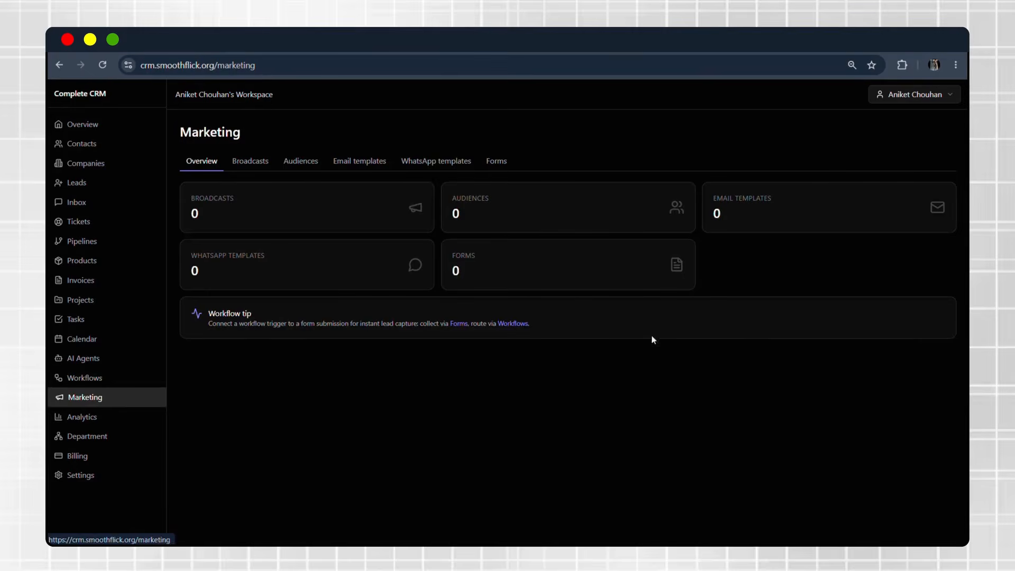
{"action": "left_click", "coordinate": [485, 280]}
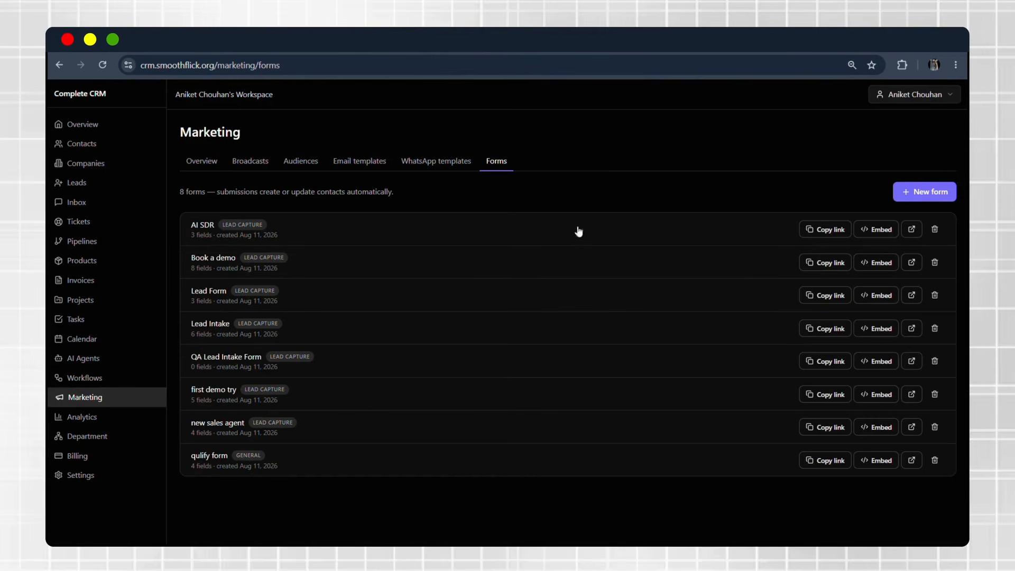
{"action": "left_click", "coordinate": [807, 229]}
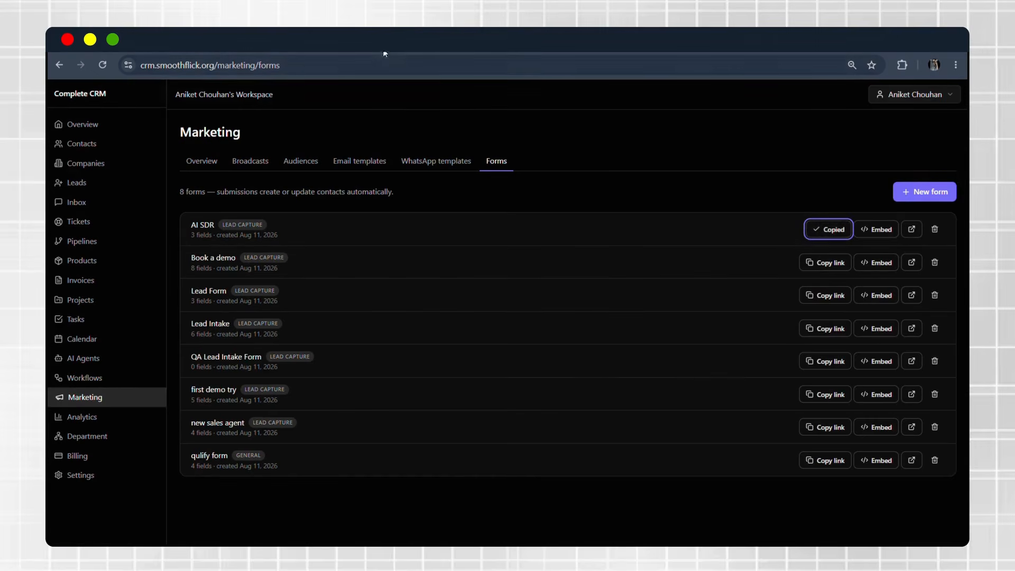
Step: Open the copied AI SDR form link in a new browser tab and submit it with the lead's name, e-mail and phone number
{"action": "key", "text": "super+t"}
{"action": "left_click", "coordinate": [370, 63]}
{"action": "key", "text": "super+v"}
{"action": "key", "text": "Return"}
{"action": "left_click", "coordinate": [495, 361]}
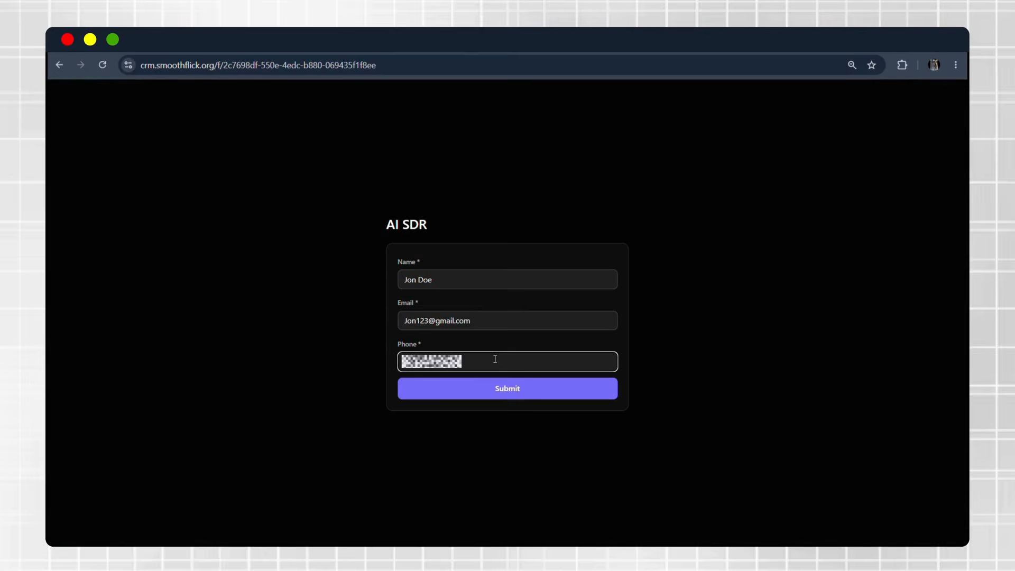
{"action": "left_click", "coordinate": [507, 388]}
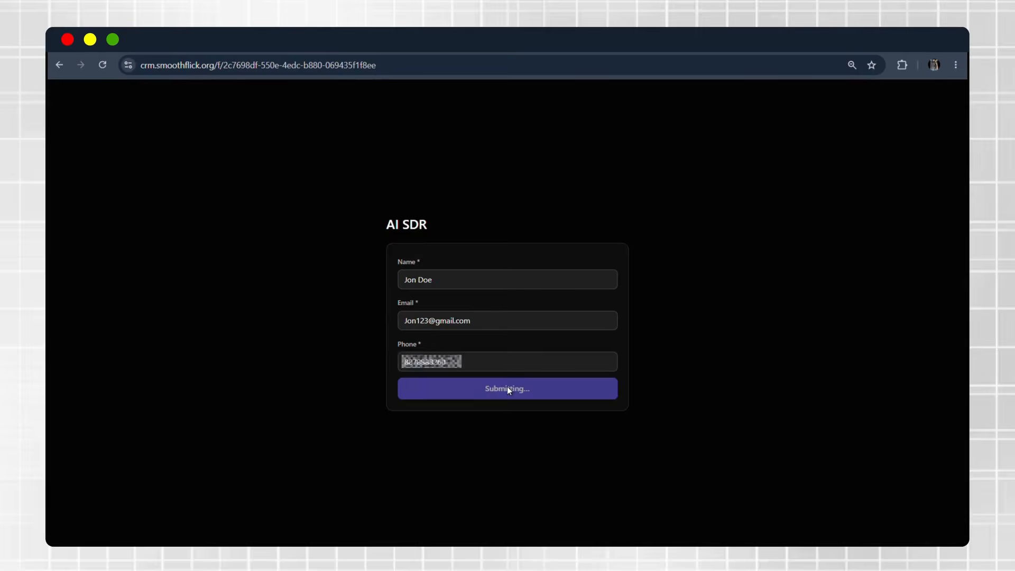
Step: Return to the "AI SDR - 1 - Call new lead" workflow, inspect the latest run's trigger context, and reload the page to check for new runs
{"action": "left_click", "coordinate": [253, 41]}
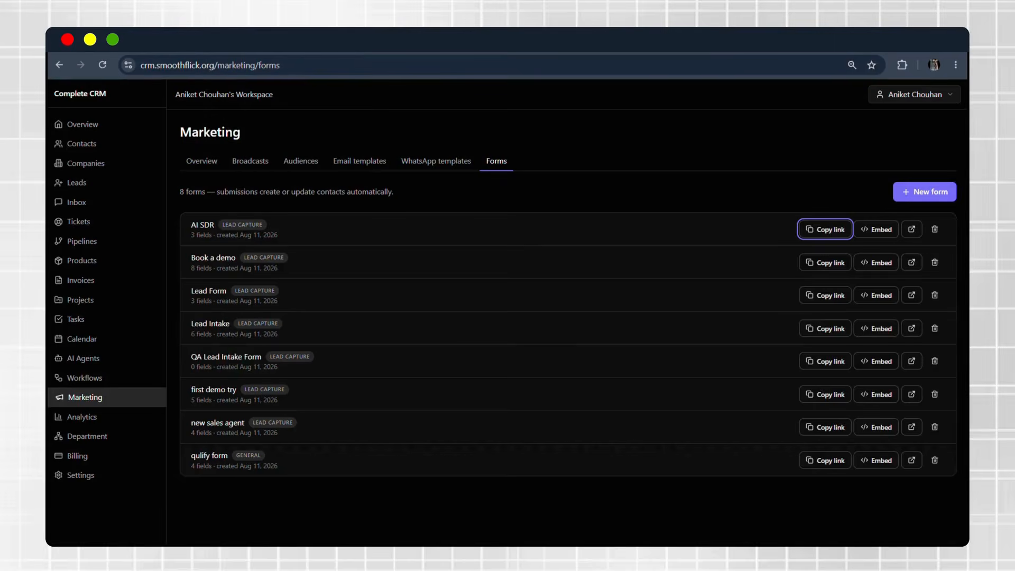
{"action": "left_click", "coordinate": [101, 382]}
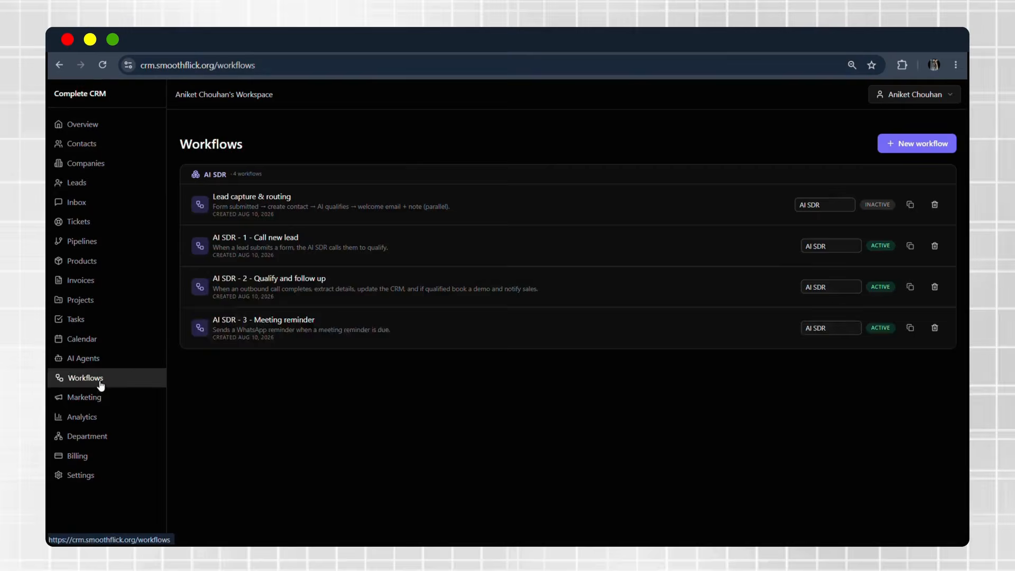
{"action": "left_click", "coordinate": [266, 238]}
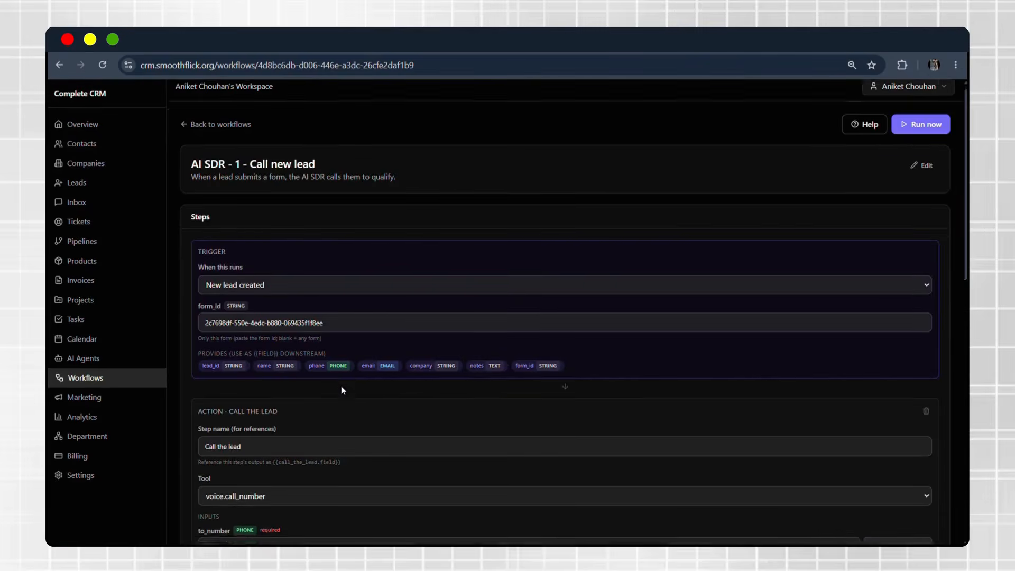
{"action": "scroll", "coordinate": [341, 386], "scroll_direction": "down", "scroll_amount": 7}
{"action": "scroll", "coordinate": [341, 390], "scroll_direction": "down", "scroll_amount": 5}
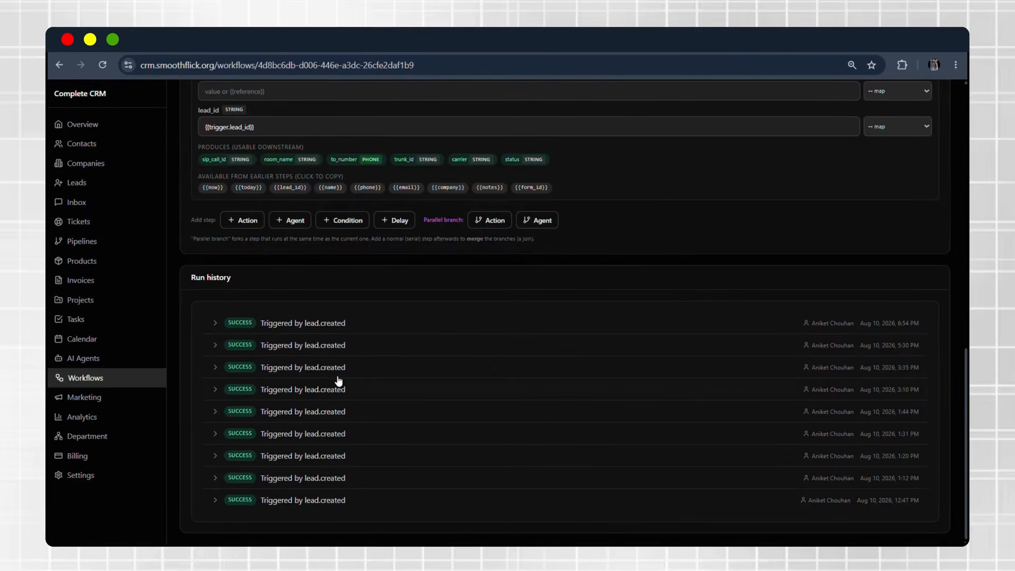
{"action": "left_click", "coordinate": [216, 325]}
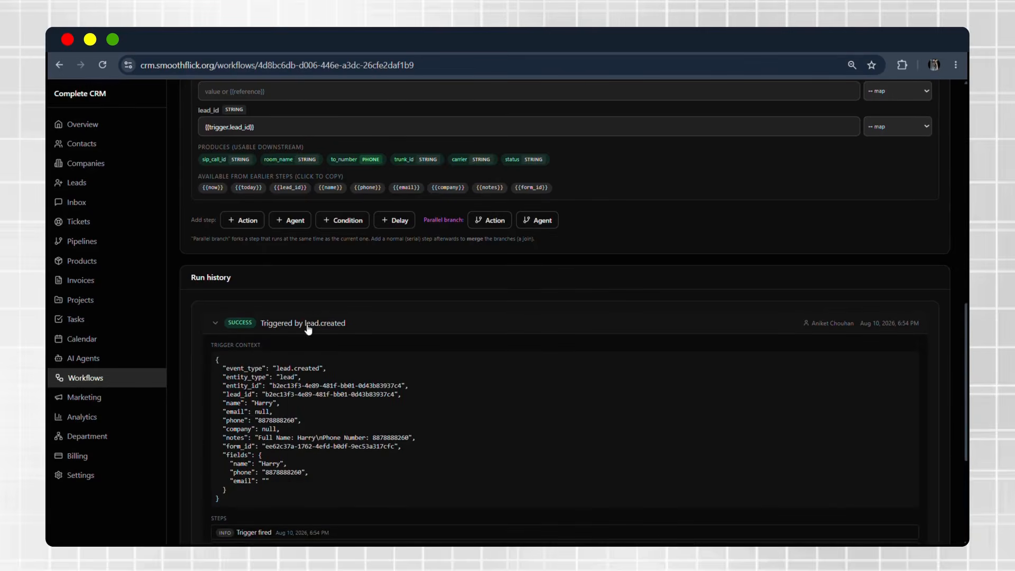
{"action": "left_click", "coordinate": [225, 323]}
{"action": "left_click", "coordinate": [102, 63]}
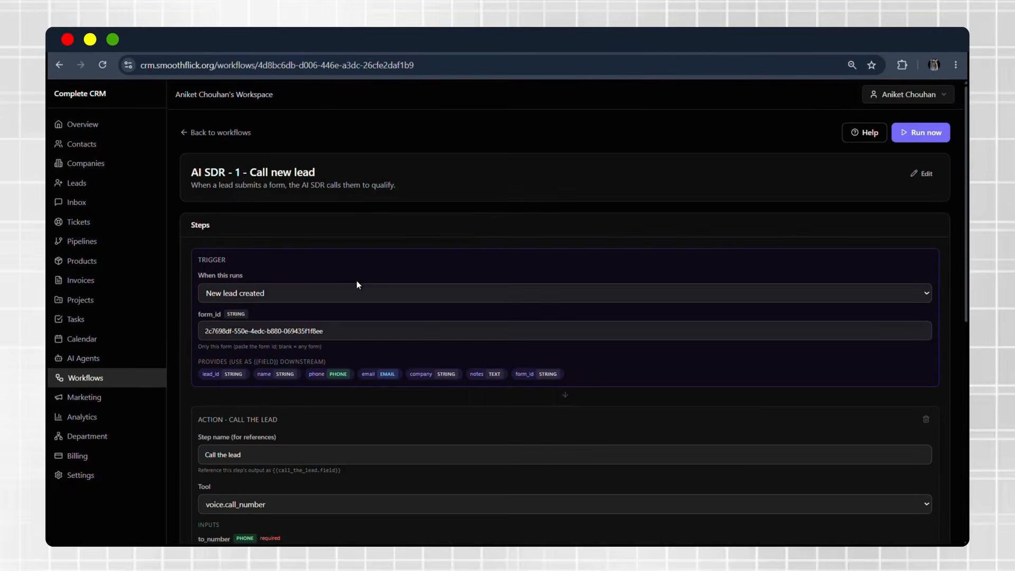
{"action": "scroll", "coordinate": [356, 280], "scroll_direction": "down", "scroll_amount": 4}
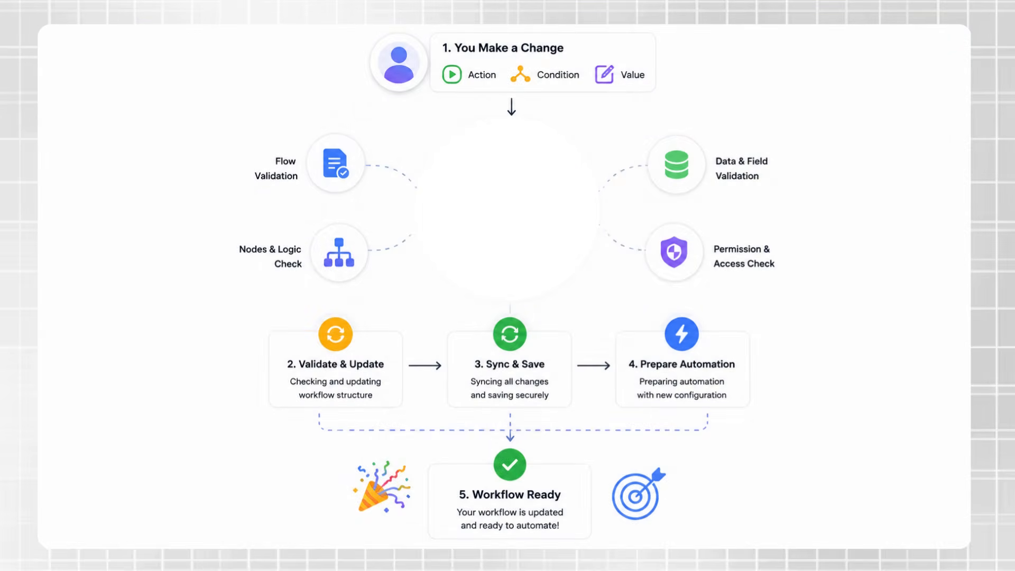
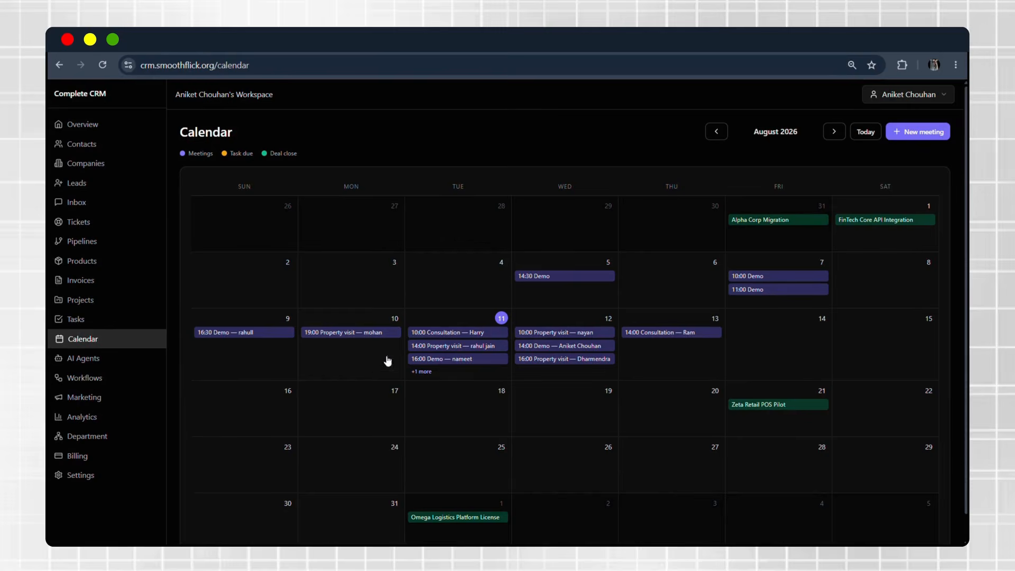
Step: Examine the meetings booked on 11 August in the calendar and view the blank new meeting form for 14 August without scheduling anything
{"action": "left_click", "coordinate": [431, 333]}
{"action": "left_click", "coordinate": [658, 383]}
{"action": "left_click", "coordinate": [469, 348]}
{"action": "left_click", "coordinate": [677, 368]}
{"action": "left_click", "coordinate": [753, 341]}
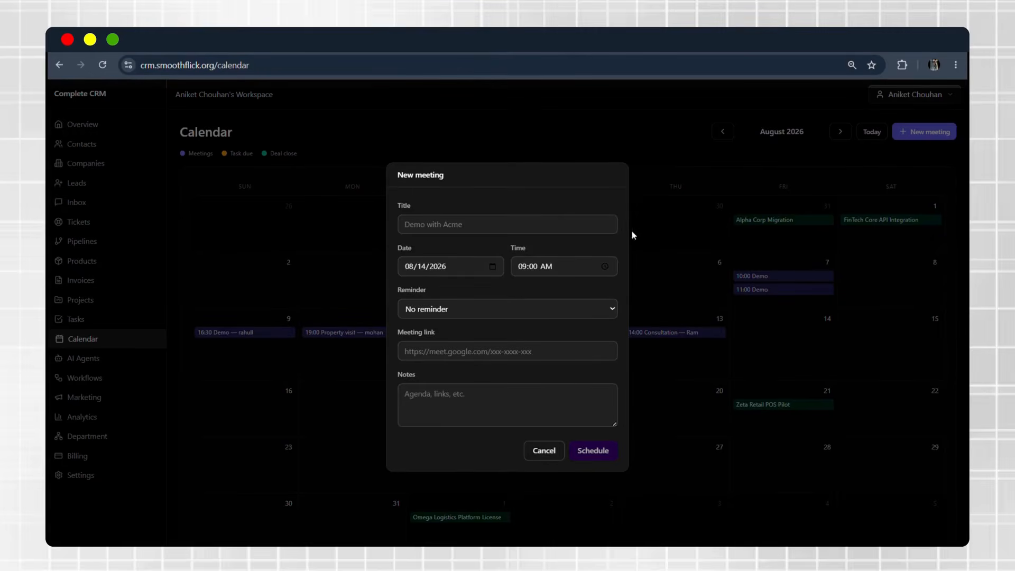
{"action": "left_click", "coordinate": [545, 456]}
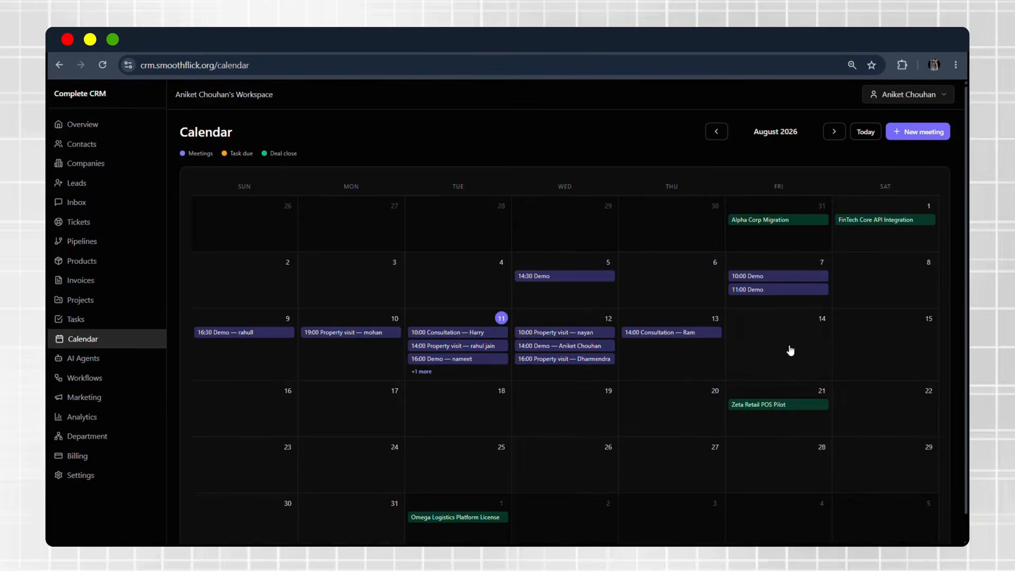
Step: Open the "AI SDR - 2 - Qualify and follow up" workflow and review its Call completed trigger and workflow_id
{"action": "left_click", "coordinate": [80, 377]}
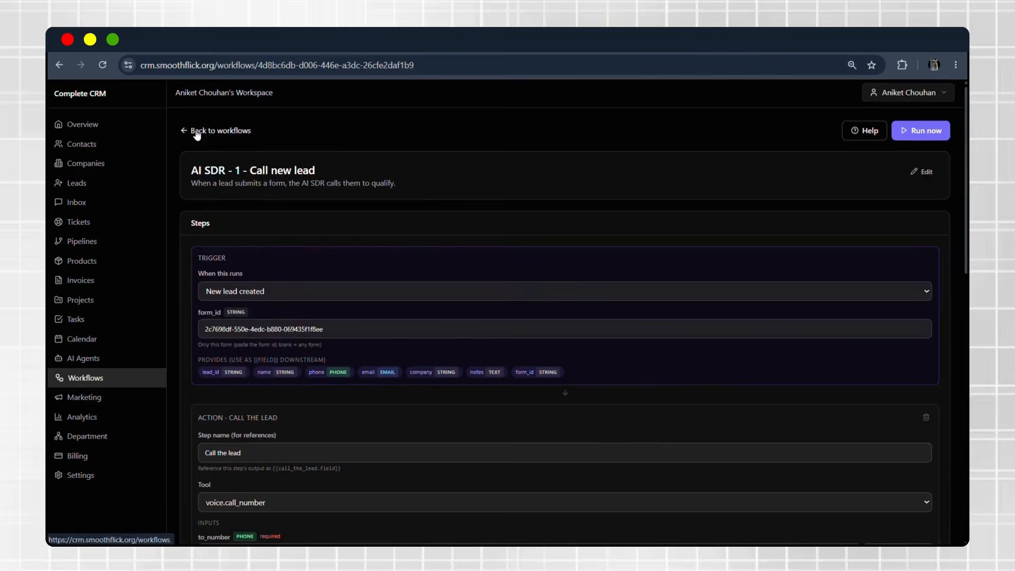
{"action": "left_click", "coordinate": [195, 135]}
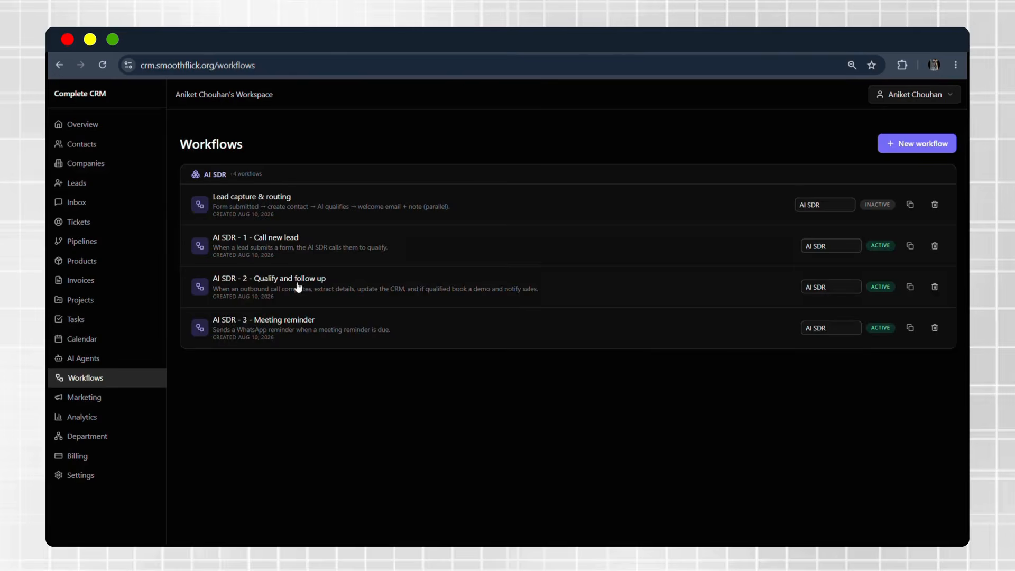
{"action": "left_click", "coordinate": [295, 282]}
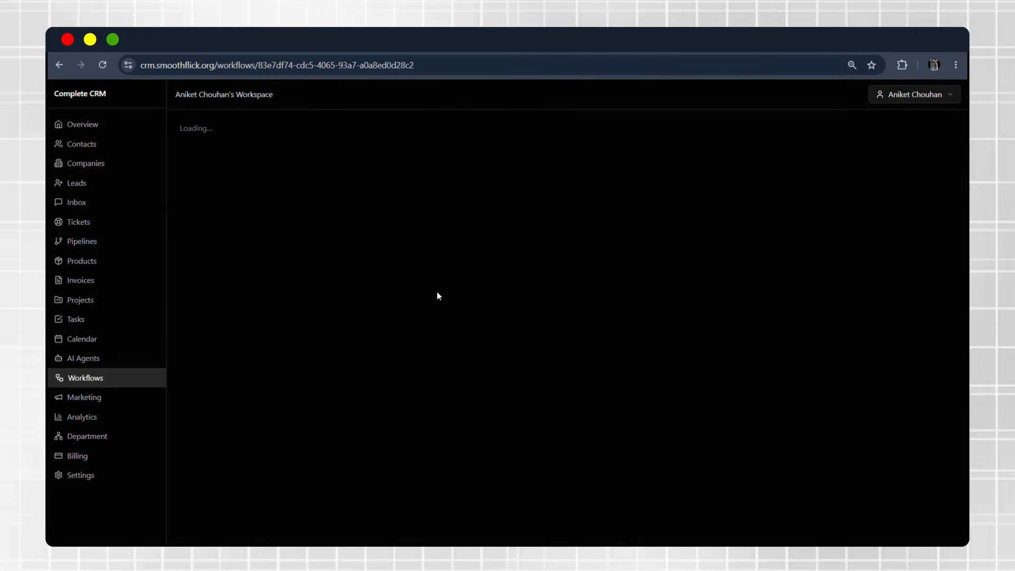
{"action": "scroll", "coordinate": [437, 295], "scroll_direction": "down", "scroll_amount": 3}
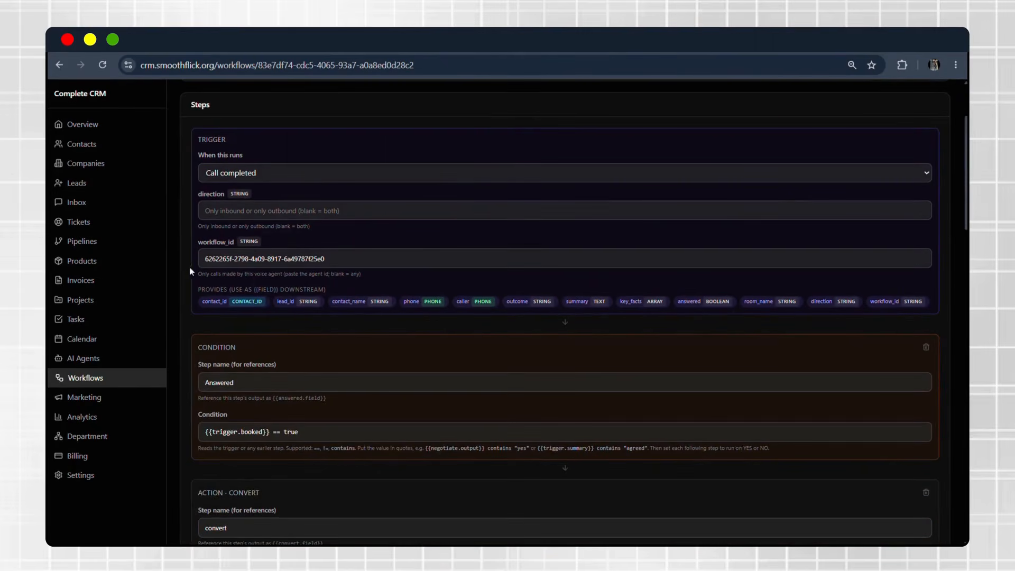
{"action": "left_click", "coordinate": [325, 257]}
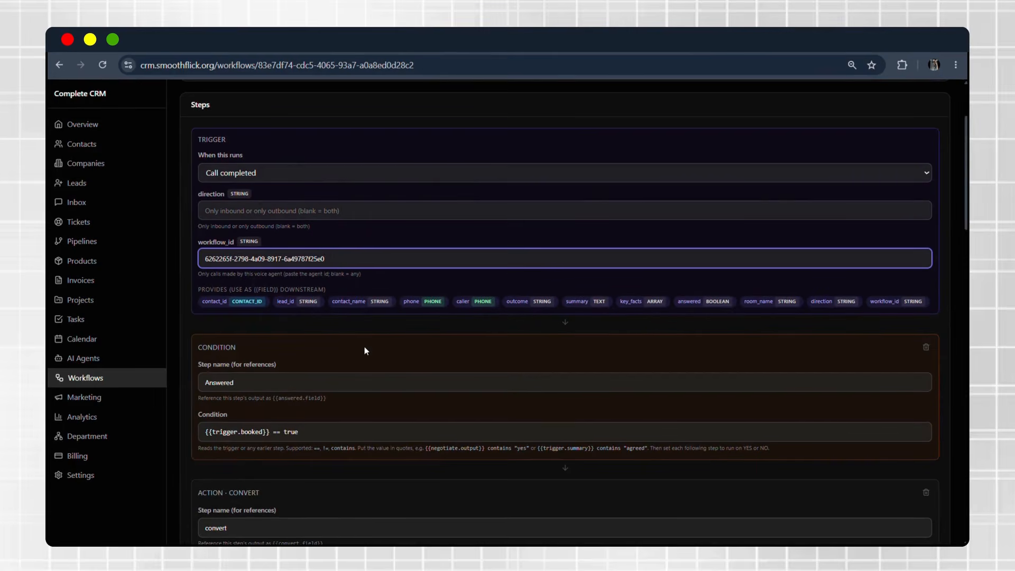
Step: Review the Answered condition, the convert action with its run-condition options, and the Add note action in the workflow
{"action": "scroll", "coordinate": [364, 347], "scroll_direction": "down", "scroll_amount": 4}
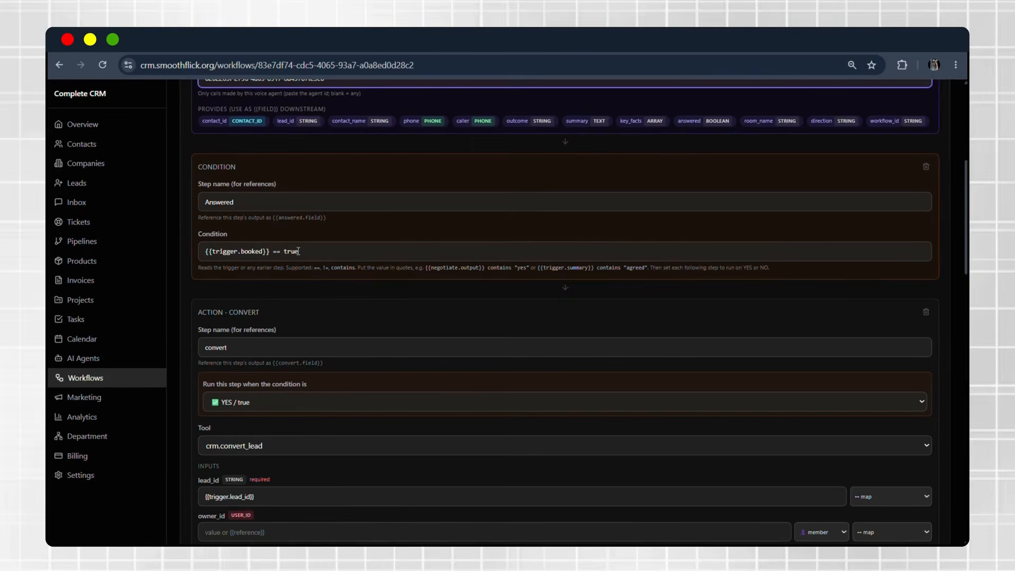
{"action": "scroll", "coordinate": [360, 347], "scroll_direction": "down", "scroll_amount": 2}
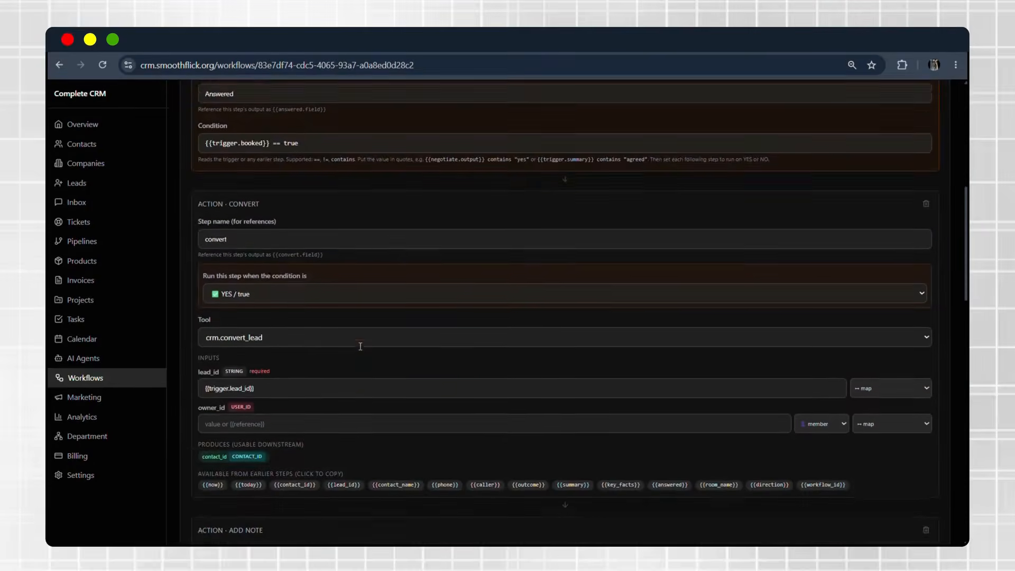
{"action": "scroll", "coordinate": [360, 346], "scroll_direction": "down", "scroll_amount": 3}
{"action": "scroll", "coordinate": [341, 307], "scroll_direction": "up", "scroll_amount": 2}
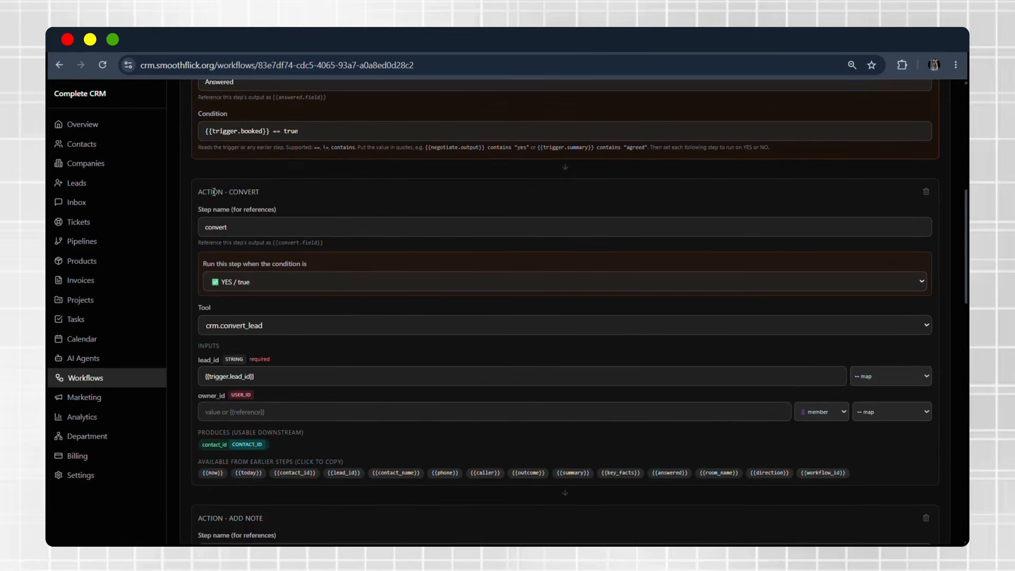
{"action": "scroll", "coordinate": [231, 195], "scroll_direction": "up", "scroll_amount": 1}
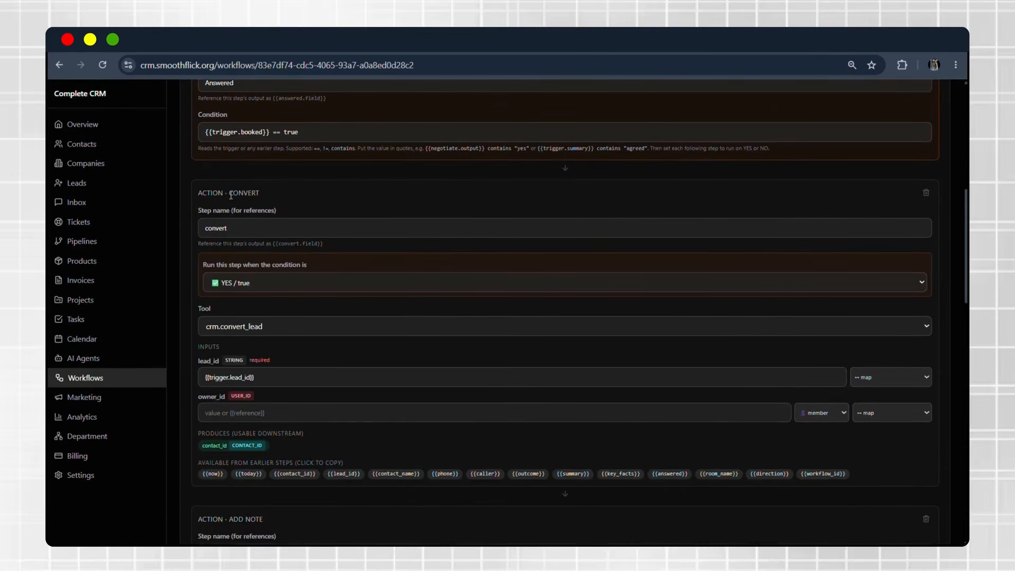
{"action": "scroll", "coordinate": [231, 195], "scroll_direction": "down", "scroll_amount": 1}
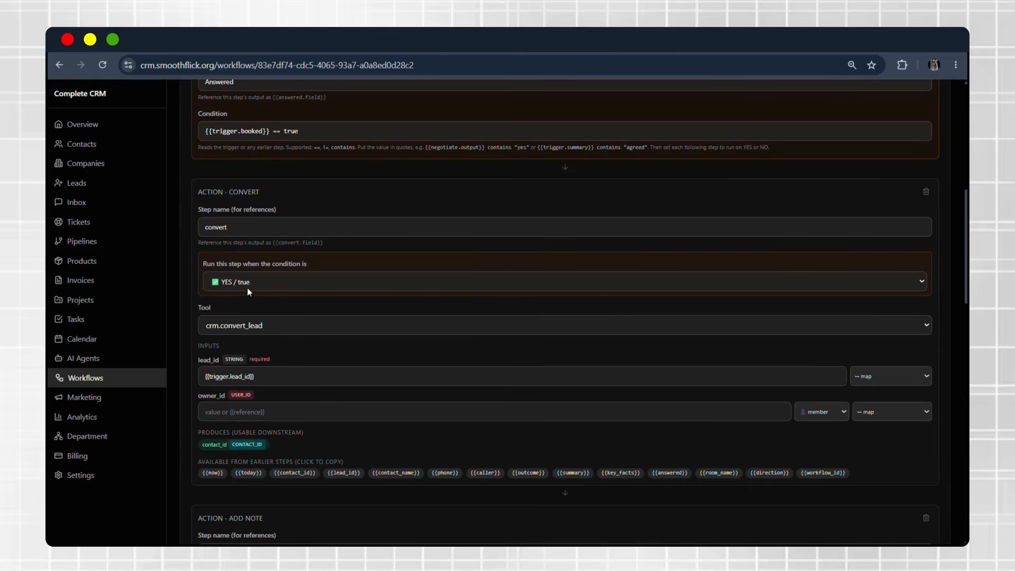
{"action": "left_click", "coordinate": [734, 281]}
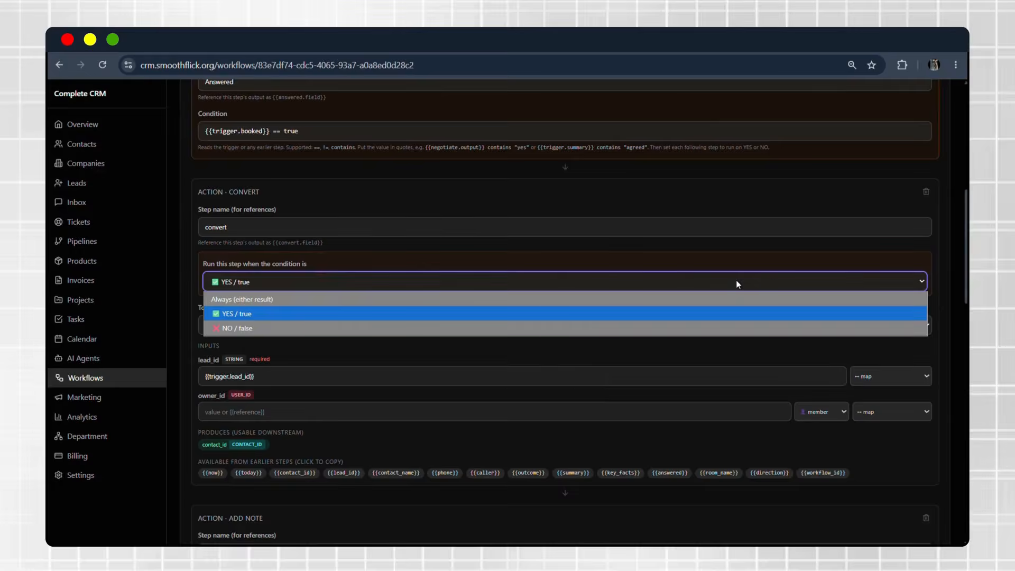
{"action": "left_click", "coordinate": [715, 287]}
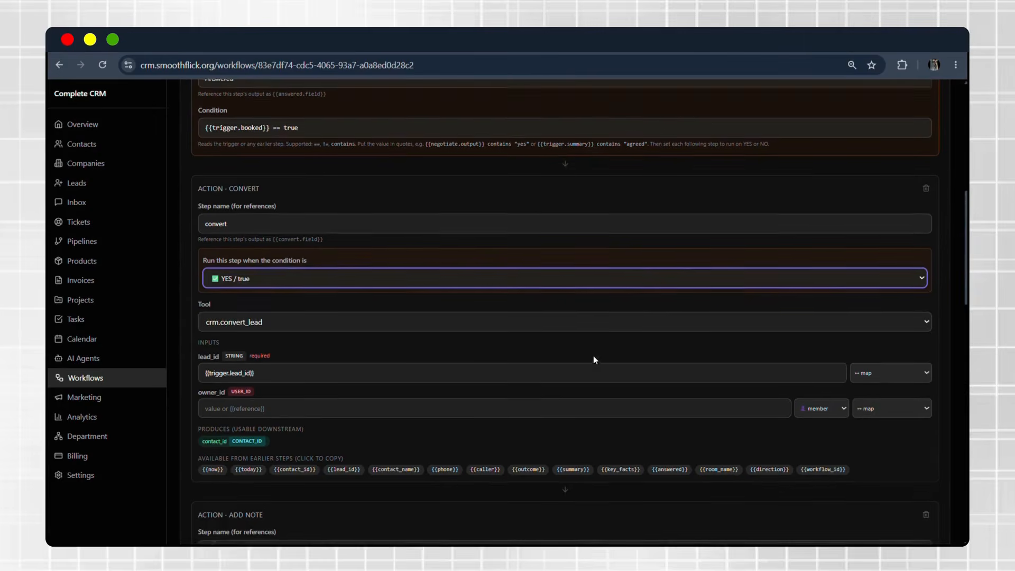
{"action": "scroll", "coordinate": [593, 355], "scroll_direction": "down", "scroll_amount": 3}
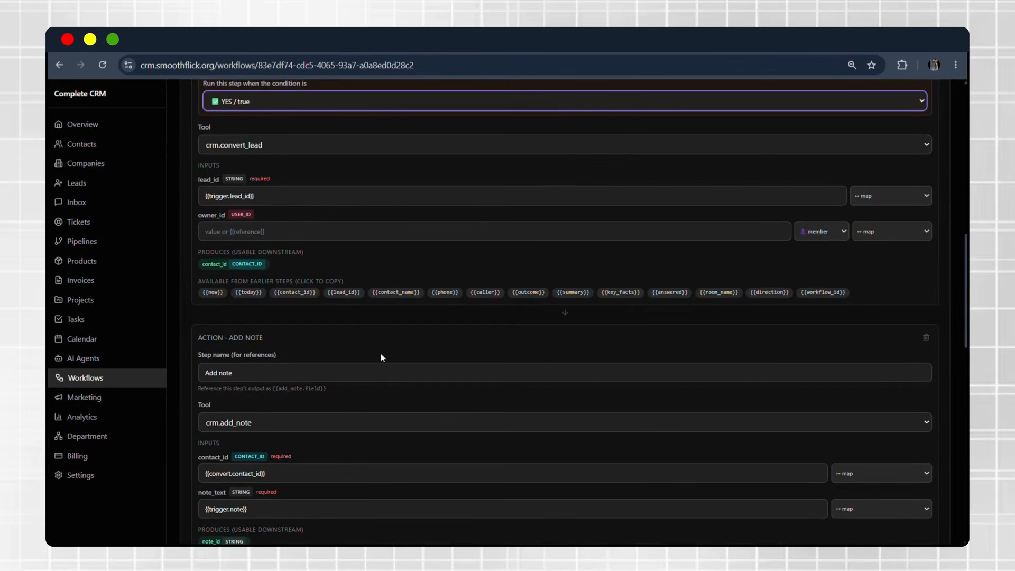
{"action": "scroll", "coordinate": [401, 402], "scroll_direction": "down", "scroll_amount": 3}
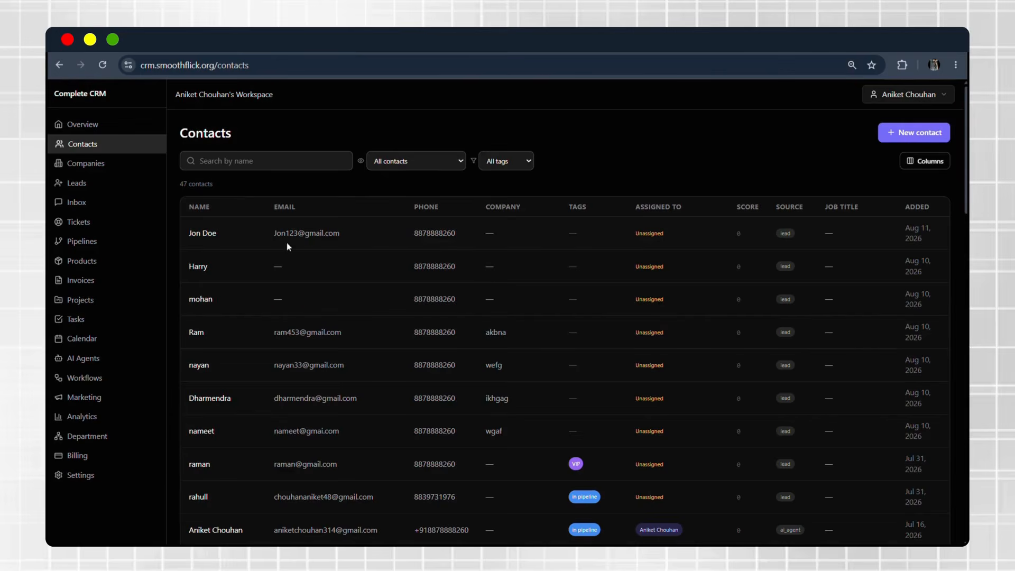
Step: Open the most recently added contact's record and read the AI call summary in its notes
{"action": "left_click", "coordinate": [200, 233]}
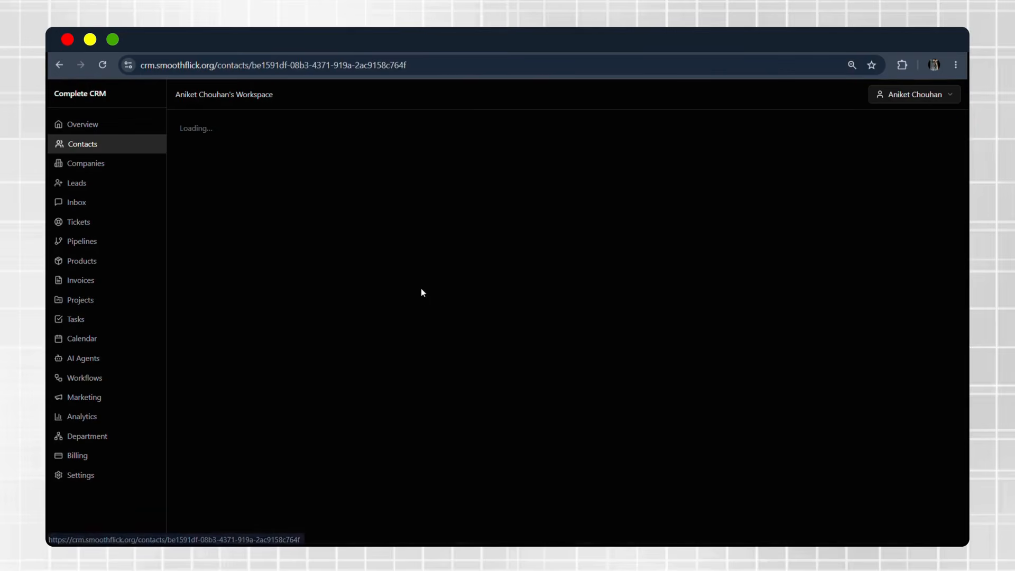
{"action": "scroll", "coordinate": [421, 292], "scroll_direction": "down", "scroll_amount": 4}
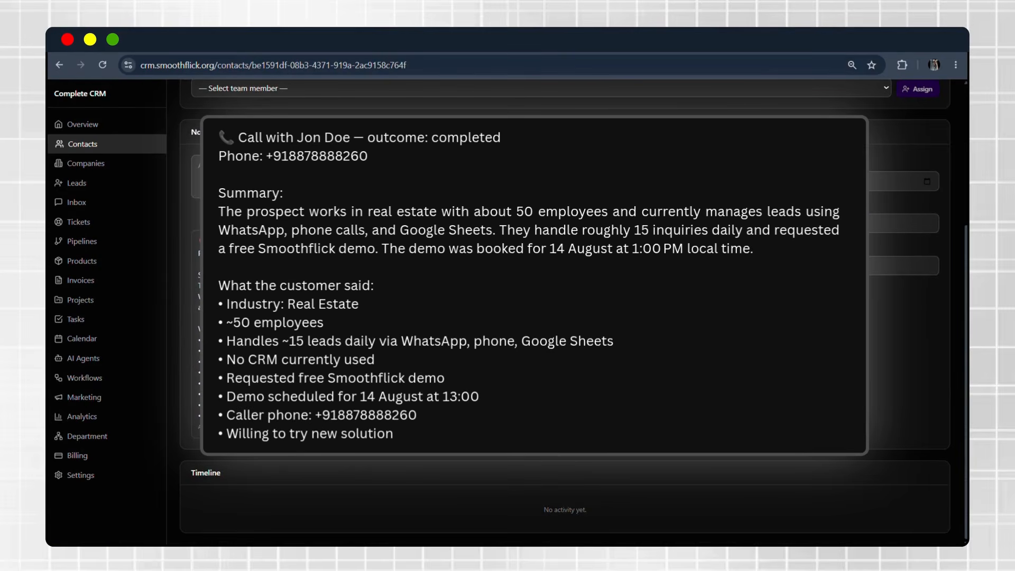
{"action": "left_click_drag", "start_coordinate": [292, 416], "coordinate": [207, 297]}
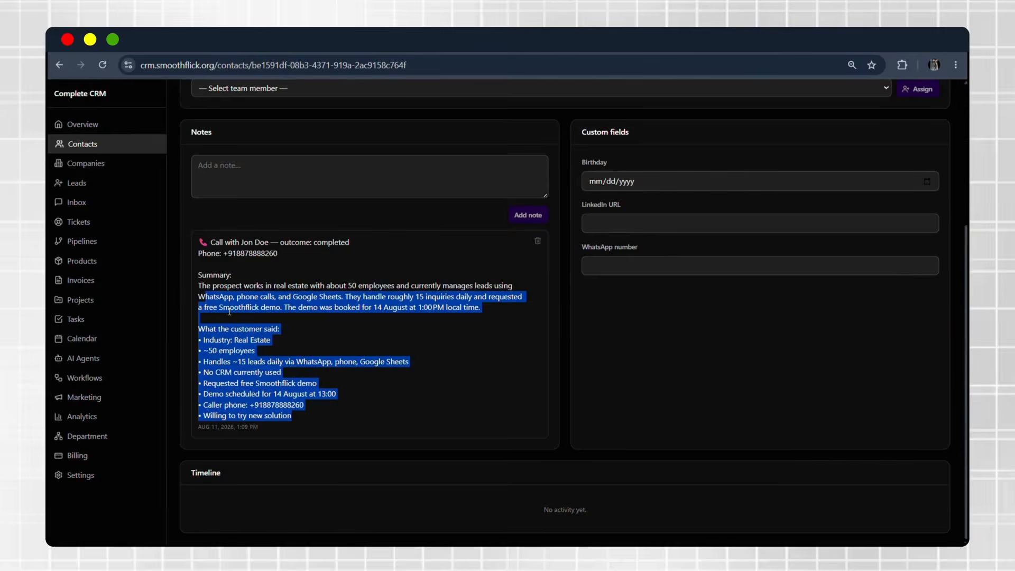
Step: Return to the qualify and follow up workflow and review the WhatsApp follow-up action's inputs and available tools
{"action": "scroll", "coordinate": [387, 356], "scroll_direction": "down", "scroll_amount": 5}
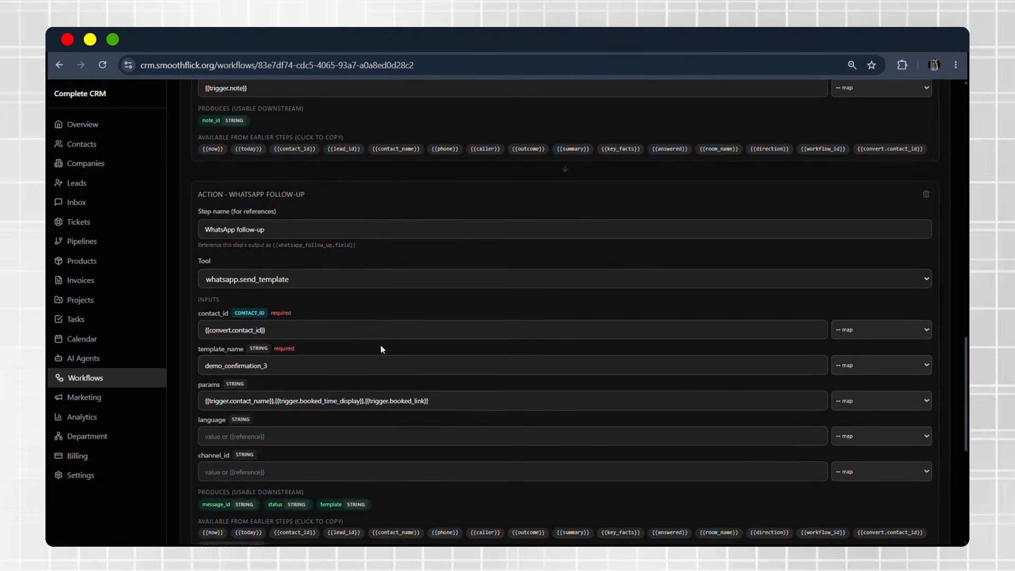
{"action": "left_click", "coordinate": [207, 281]}
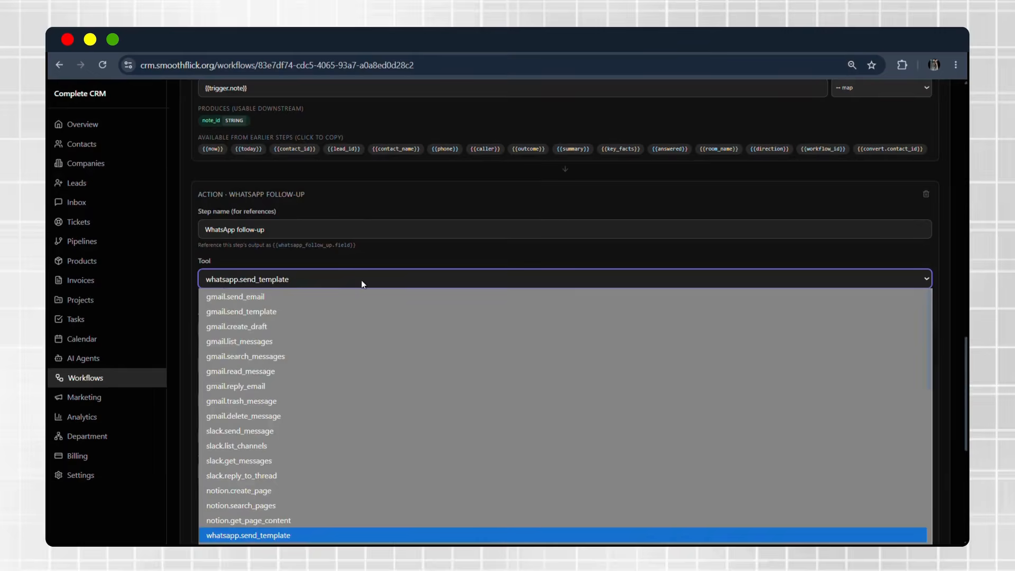
{"action": "left_click", "coordinate": [362, 282]}
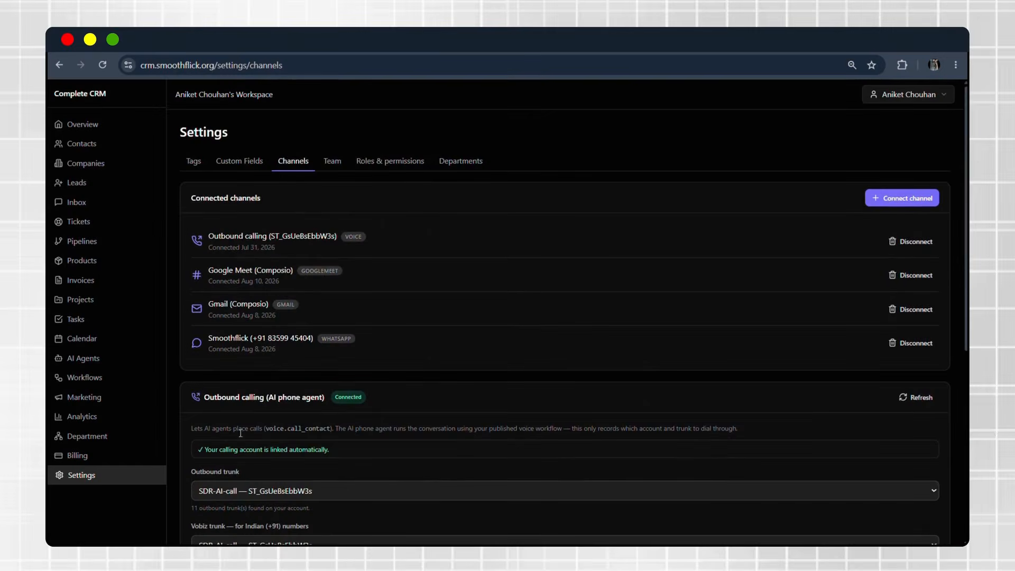
Step: View the WhatsApp onboarding flow for connecting a new channel in the channel settings, and leave it without connecting
{"action": "left_click", "coordinate": [887, 199]}
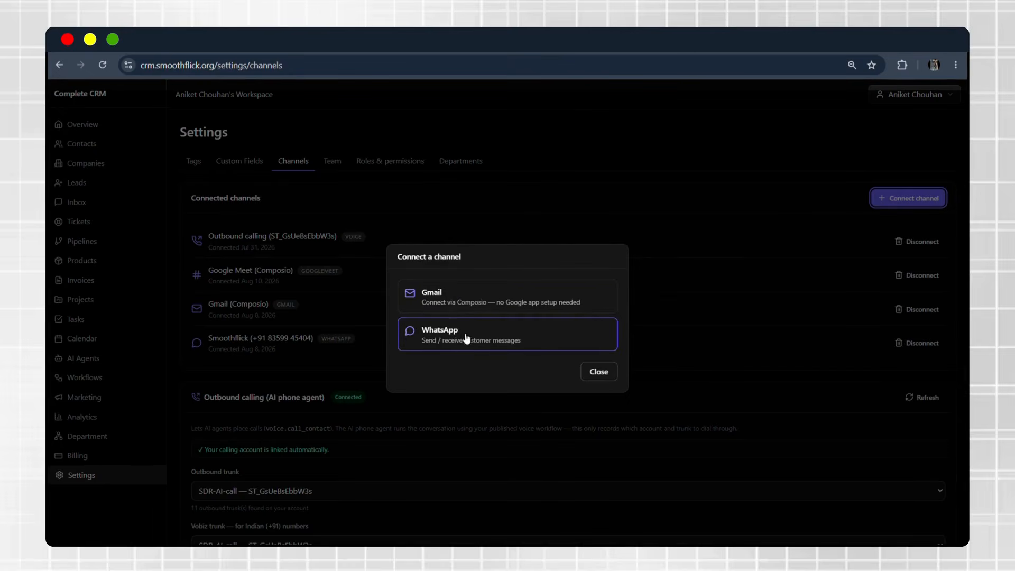
{"action": "left_click", "coordinate": [482, 340]}
{"action": "left_click", "coordinate": [535, 352]}
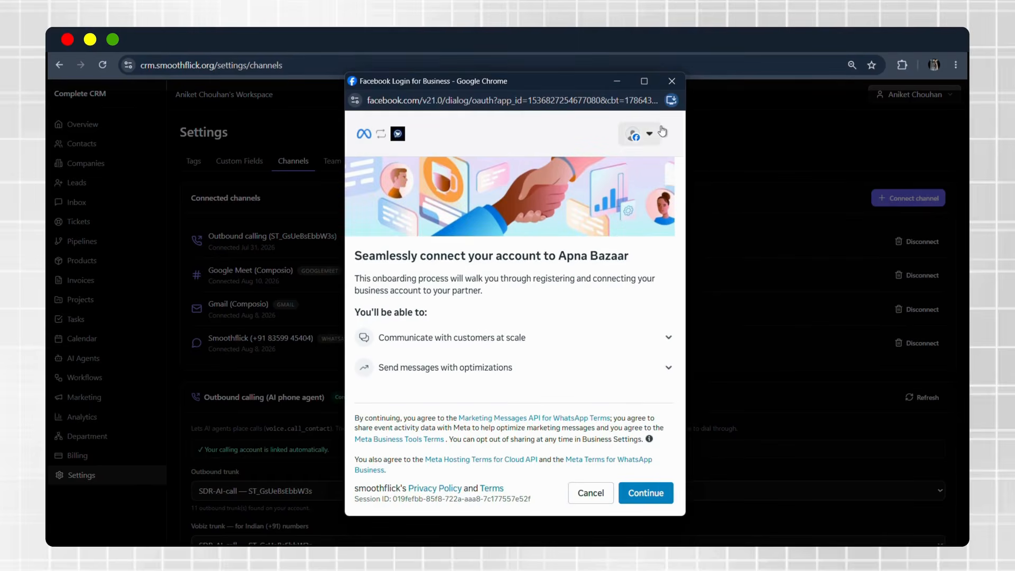
{"action": "left_click", "coordinate": [672, 81]}
{"action": "left_click", "coordinate": [613, 386]}
{"action": "left_click", "coordinate": [613, 374]}
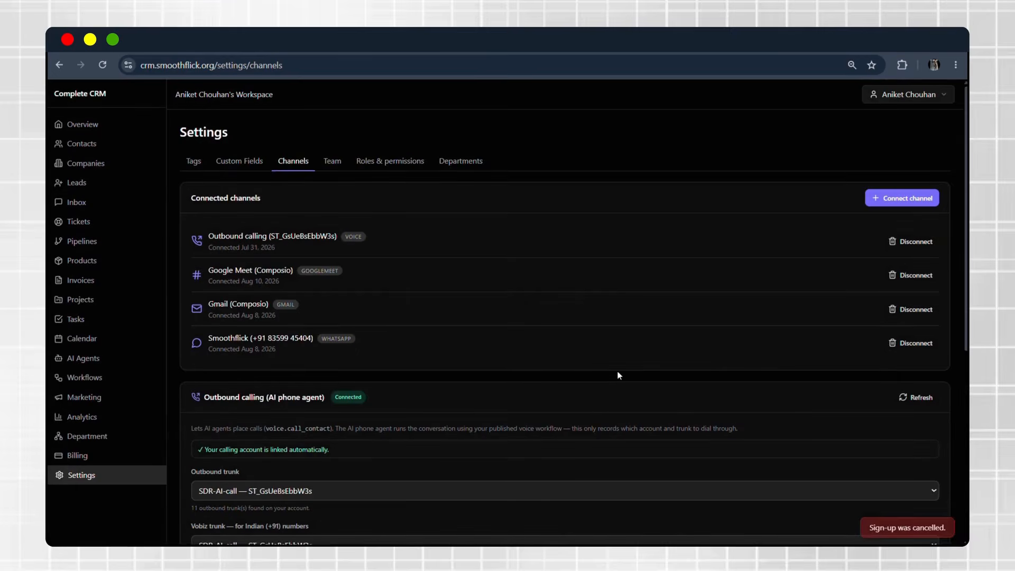
Step: Filter the marketing WhatsApp templates to the approved ones and review the demo_confirmation_3 template without editing it
{"action": "left_click", "coordinate": [84, 397]}
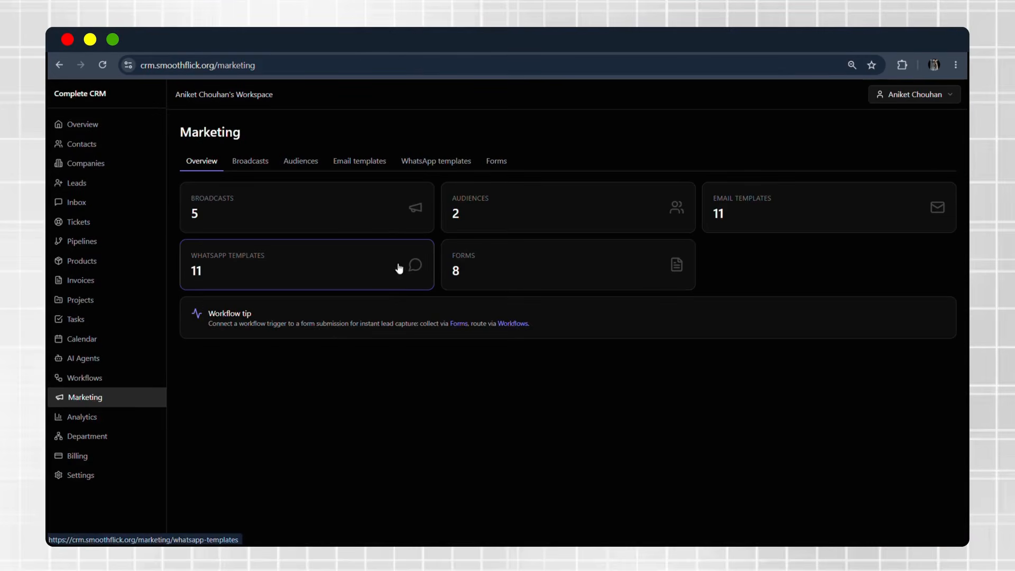
{"action": "left_click", "coordinate": [367, 275]}
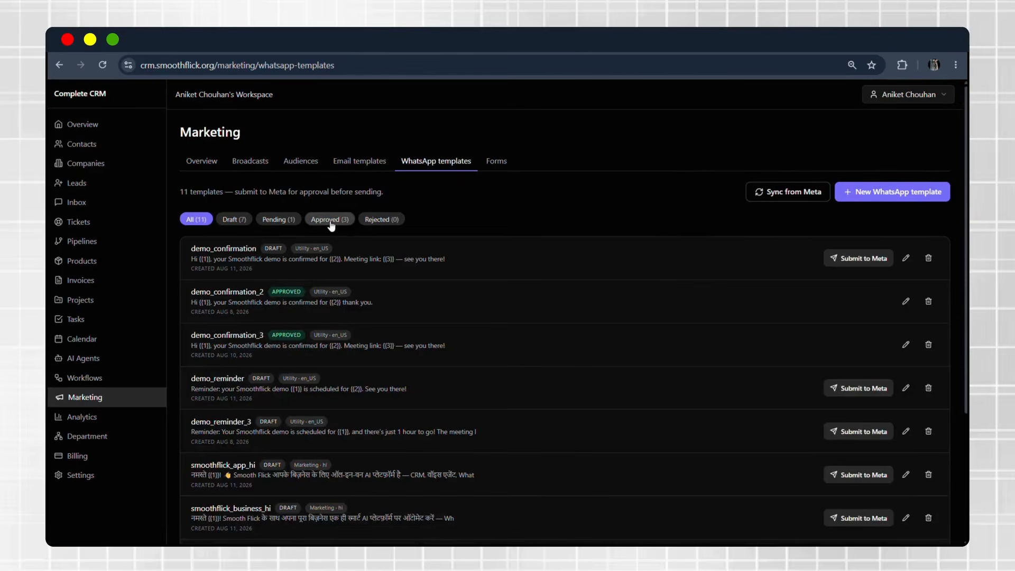
{"action": "left_click", "coordinate": [330, 220]}
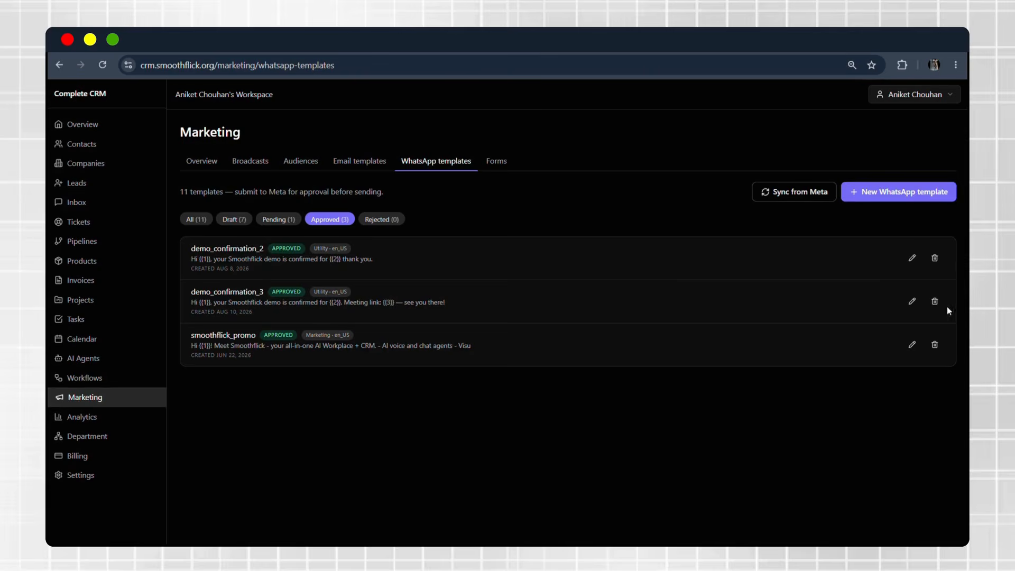
{"action": "left_click", "coordinate": [912, 300]}
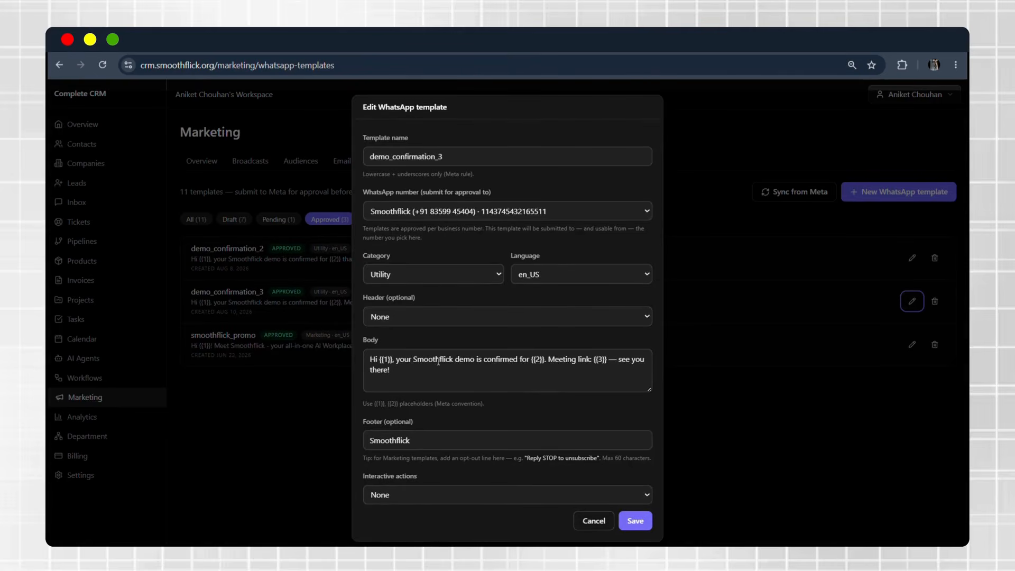
{"action": "left_click", "coordinate": [754, 385]}
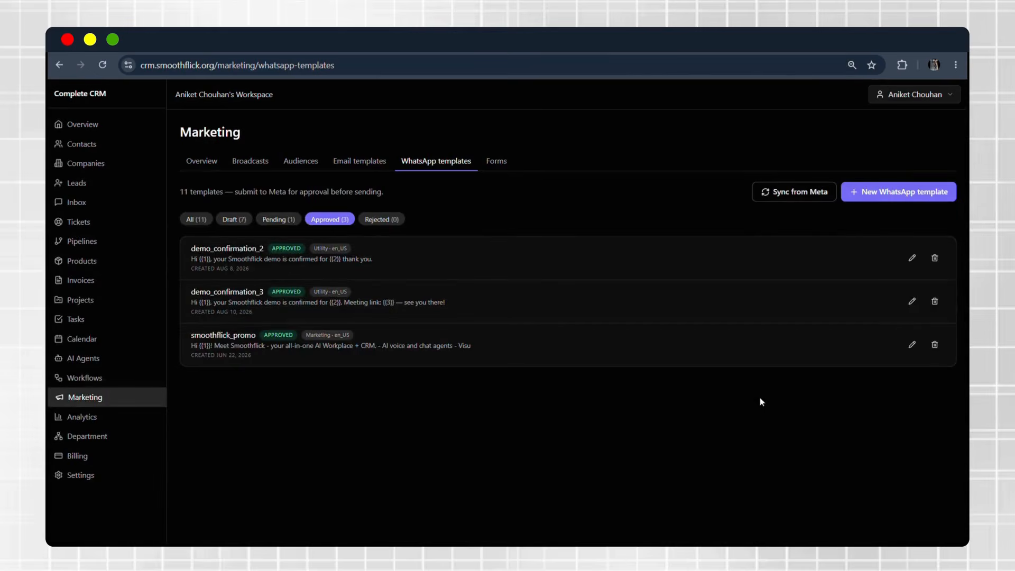
Step: Show all WhatsApp templates and read the full body of the demo_reminder_3 template
{"action": "left_click", "coordinate": [222, 219]}
{"action": "left_click", "coordinate": [196, 213]}
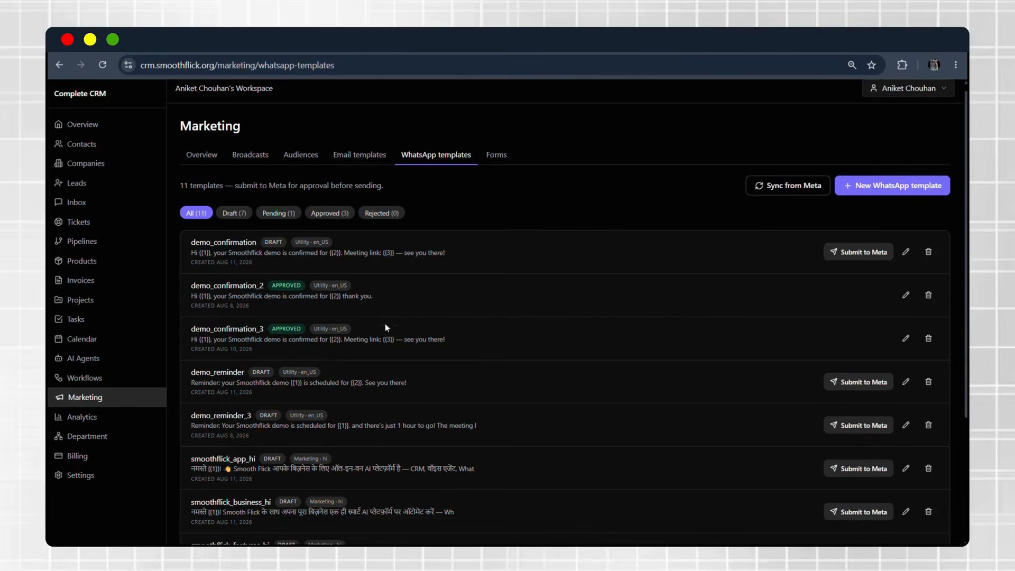
{"action": "left_click", "coordinate": [906, 426]}
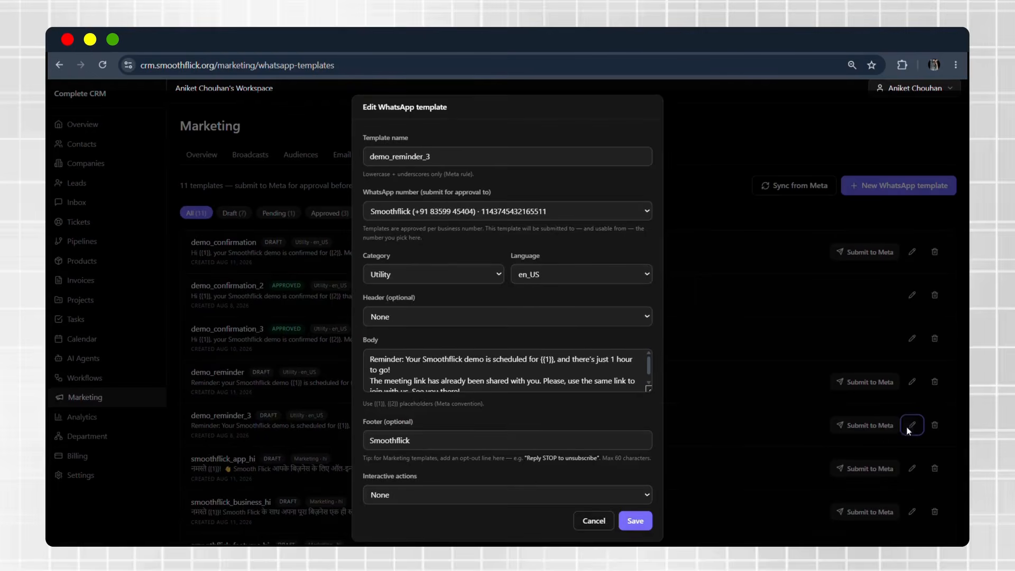
{"action": "left_click_drag", "start_coordinate": [648, 388], "coordinate": [712, 400]}
Step: Submit the demo_reminder_3 template to Meta for approval, and sync the pending templates from Meta
{"action": "left_click", "coordinate": [839, 423]}
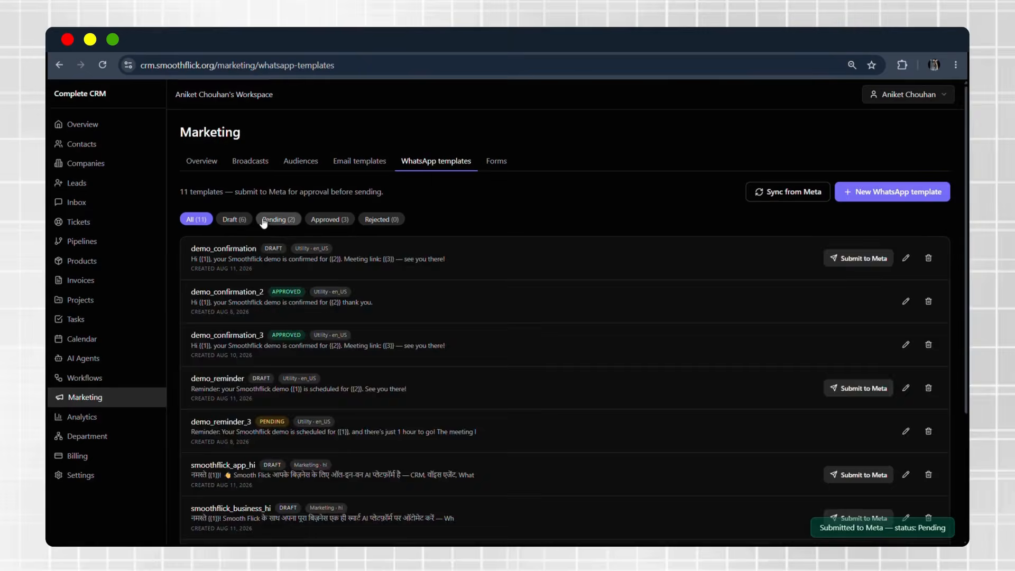
{"action": "left_click", "coordinate": [280, 223]}
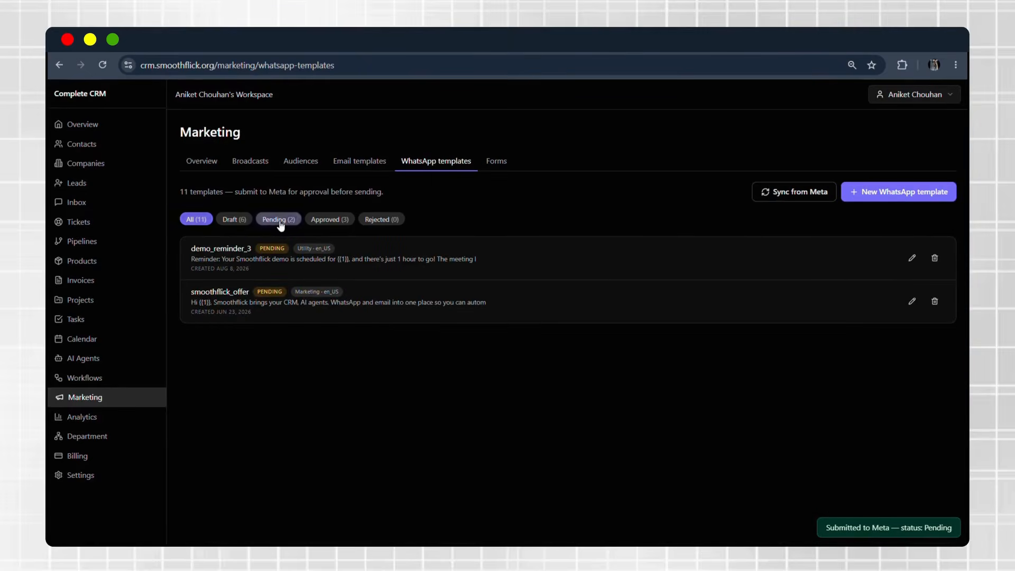
{"action": "left_click", "coordinate": [775, 199]}
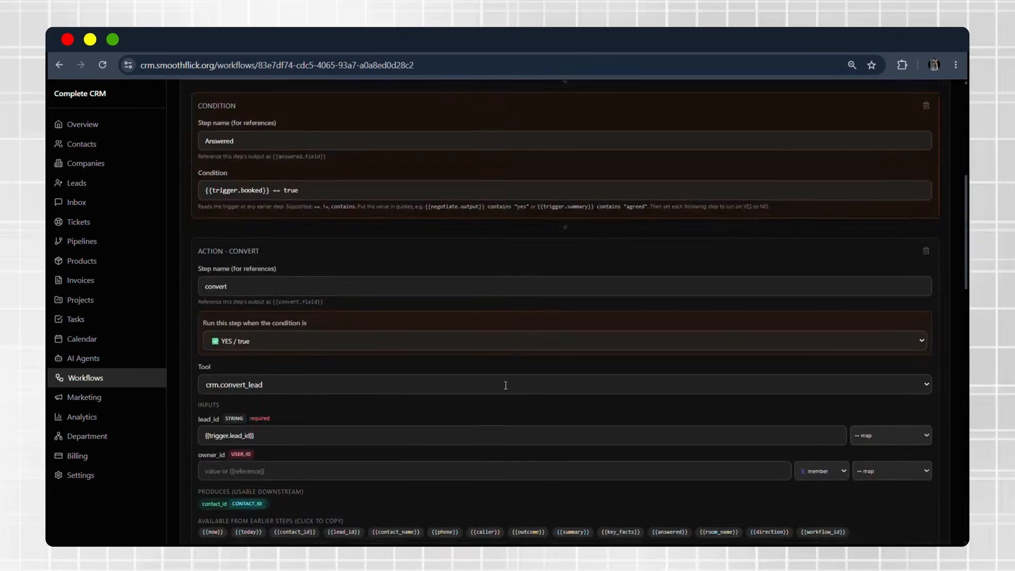
Step: Expand the latest run in the qualify and follow up workflow's history and examine its remark, booked time, meeting link and executed steps
{"action": "scroll", "coordinate": [505, 385], "scroll_direction": "down", "scroll_amount": 10}
{"action": "scroll", "coordinate": [344, 452], "scroll_direction": "down", "scroll_amount": 3}
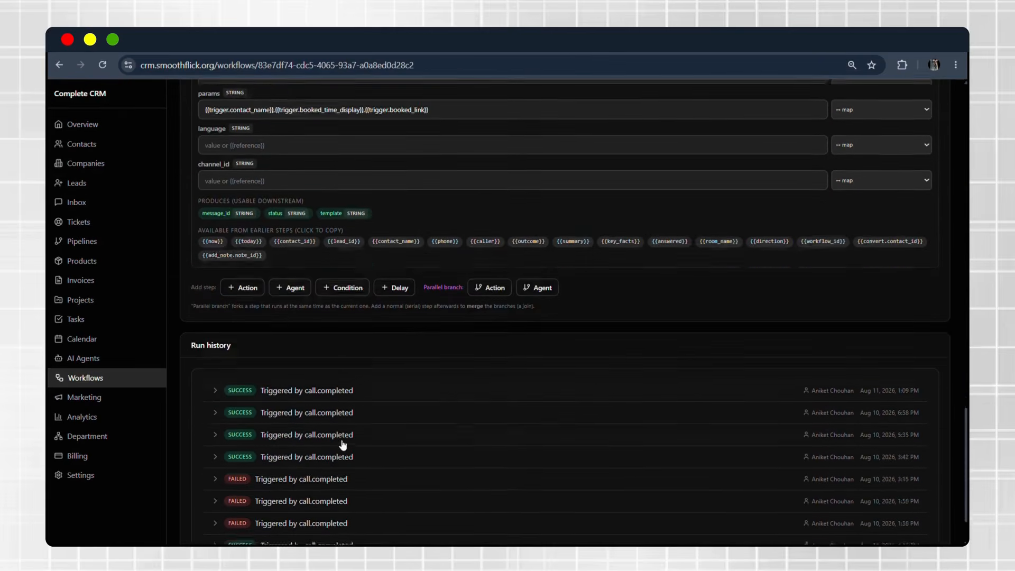
{"action": "left_click", "coordinate": [920, 324]}
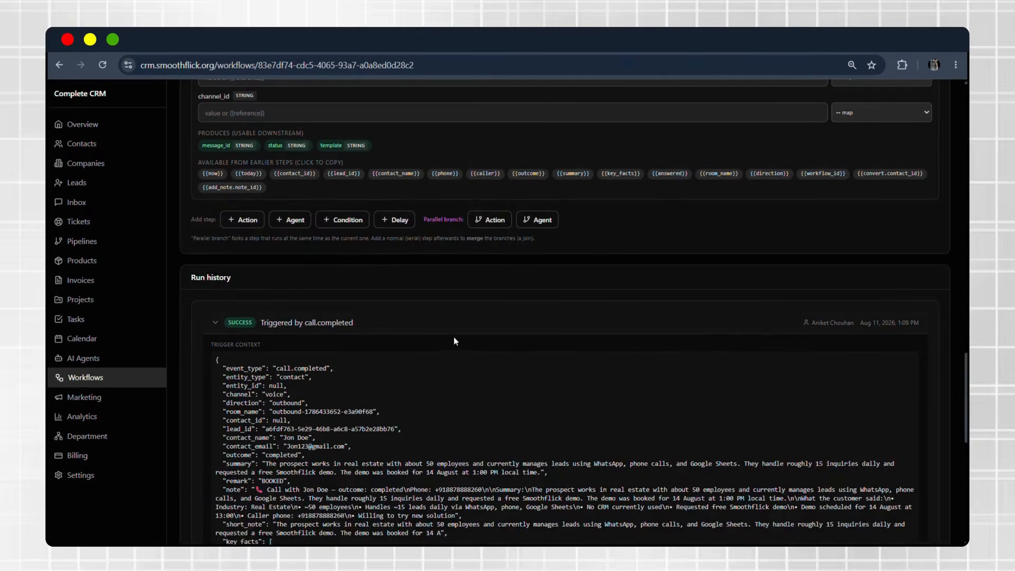
{"action": "scroll", "coordinate": [474, 335], "scroll_direction": "down", "scroll_amount": 6}
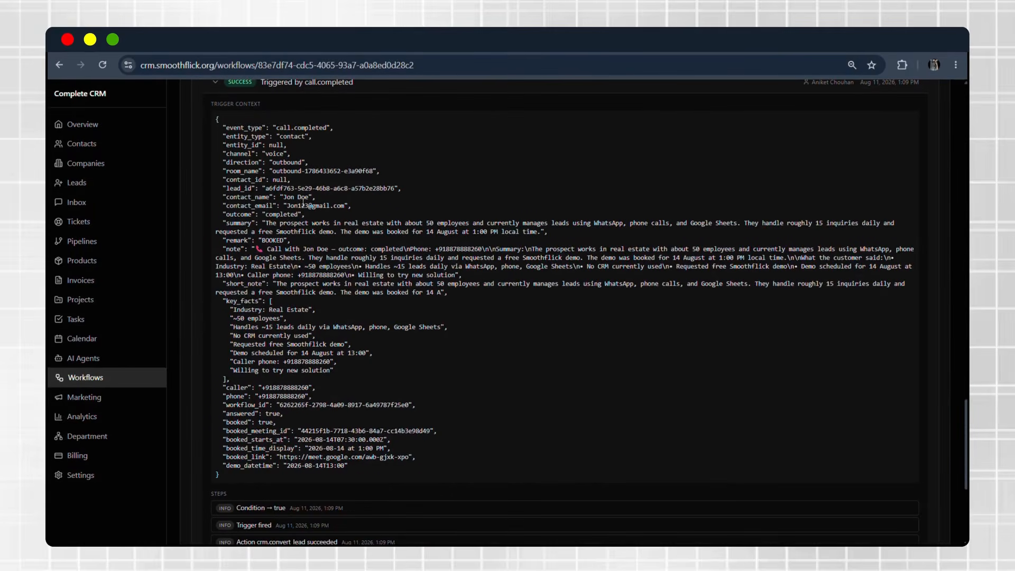
{"action": "double_click", "coordinate": [268, 241]}
{"action": "scroll", "coordinate": [301, 393], "scroll_direction": "down", "scroll_amount": 3}
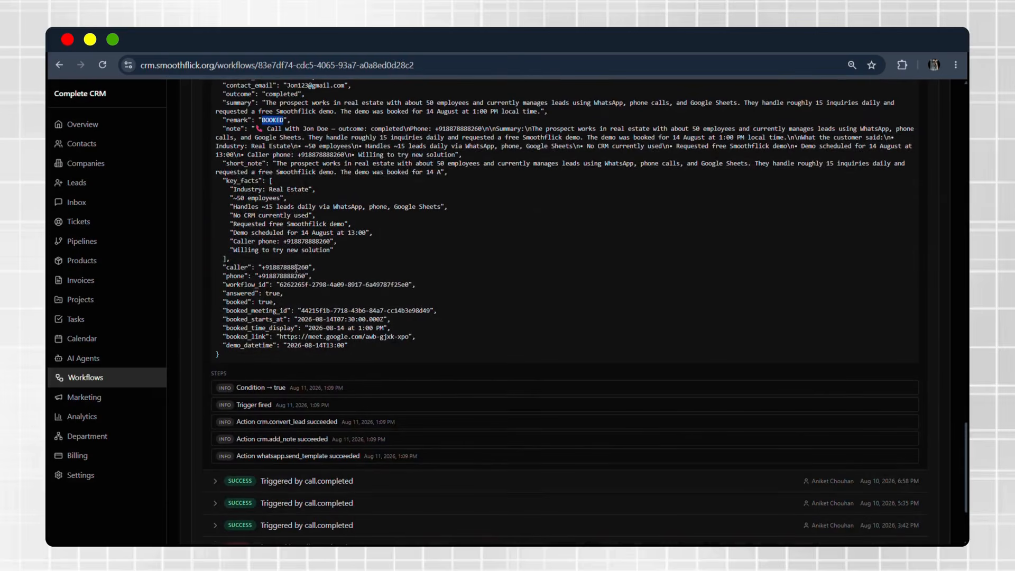
{"action": "left_click_drag", "start_coordinate": [383, 328], "coordinate": [309, 328]}
{"action": "left_click_drag", "start_coordinate": [409, 336], "coordinate": [279, 337]}
{"action": "left_click", "coordinate": [490, 341]}
Step: Open the meeting booked on 14 August in the calendar and read its reminder, meeting link and notes without changing them
{"action": "left_click", "coordinate": [153, 339]}
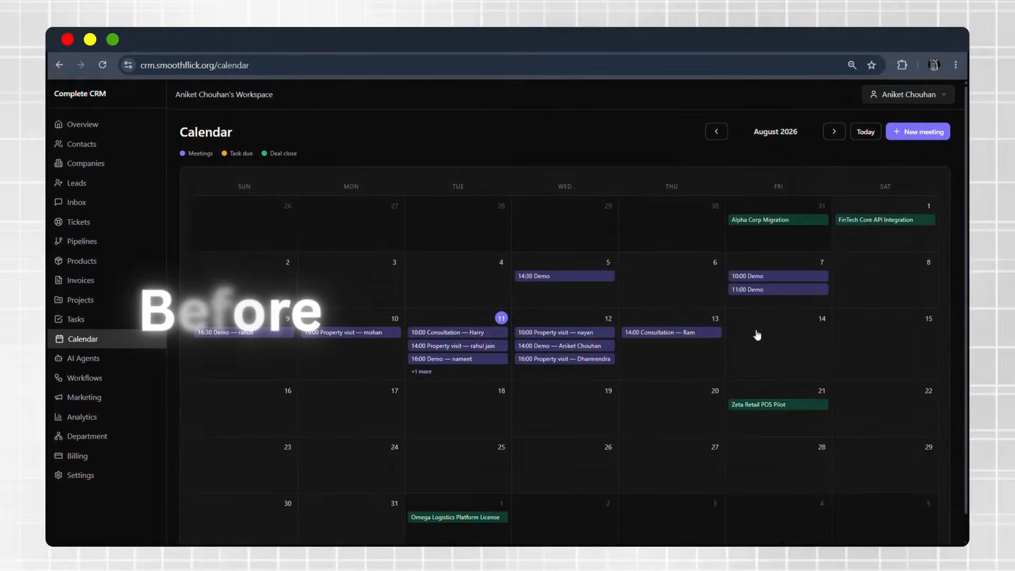
{"action": "left_click", "coordinate": [758, 334]}
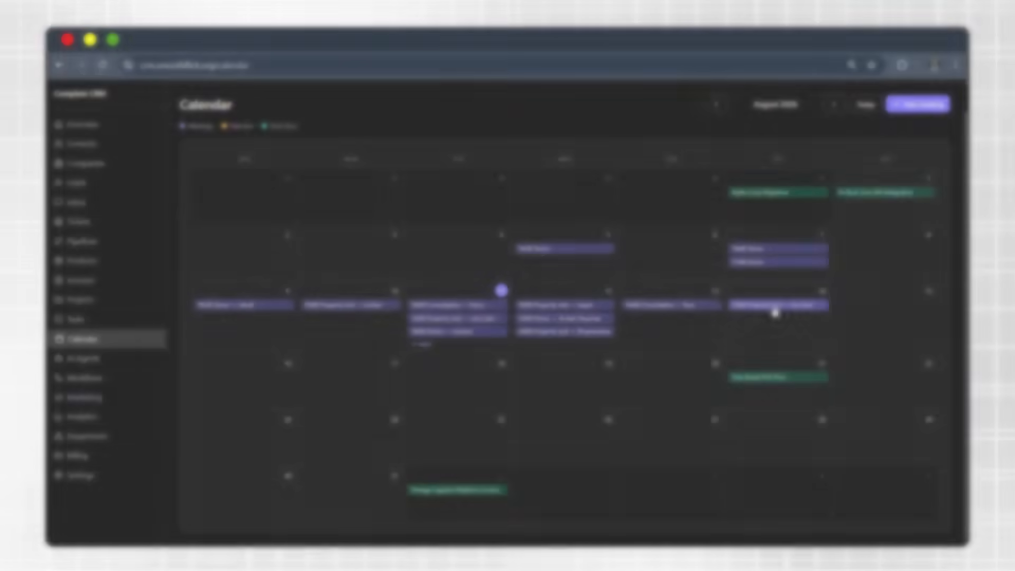
{"action": "left_click", "coordinate": [774, 306]}
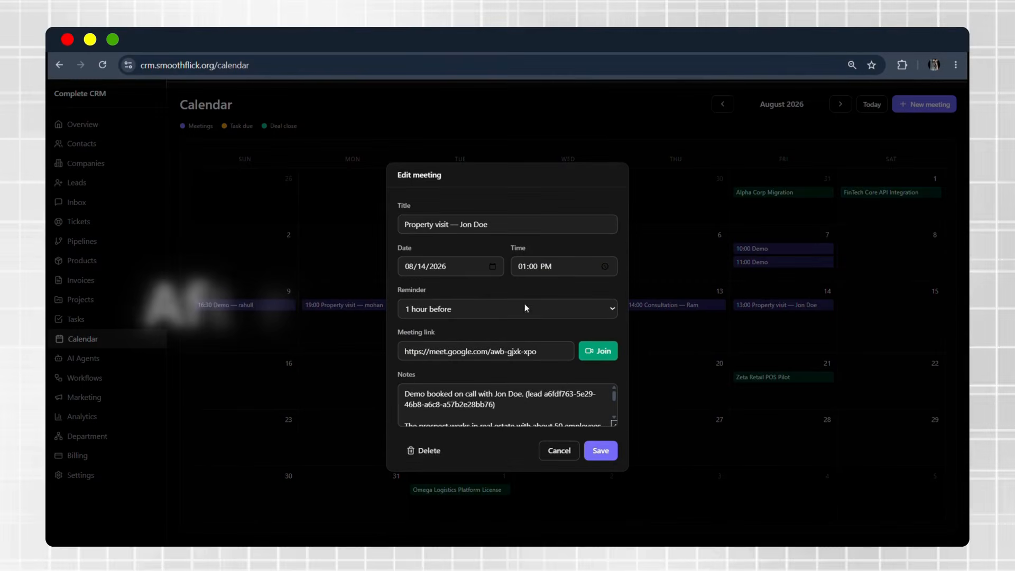
{"action": "left_click_drag", "start_coordinate": [614, 424], "coordinate": [612, 487]}
{"action": "left_click", "coordinate": [467, 441]}
{"action": "left_click", "coordinate": [631, 426]}
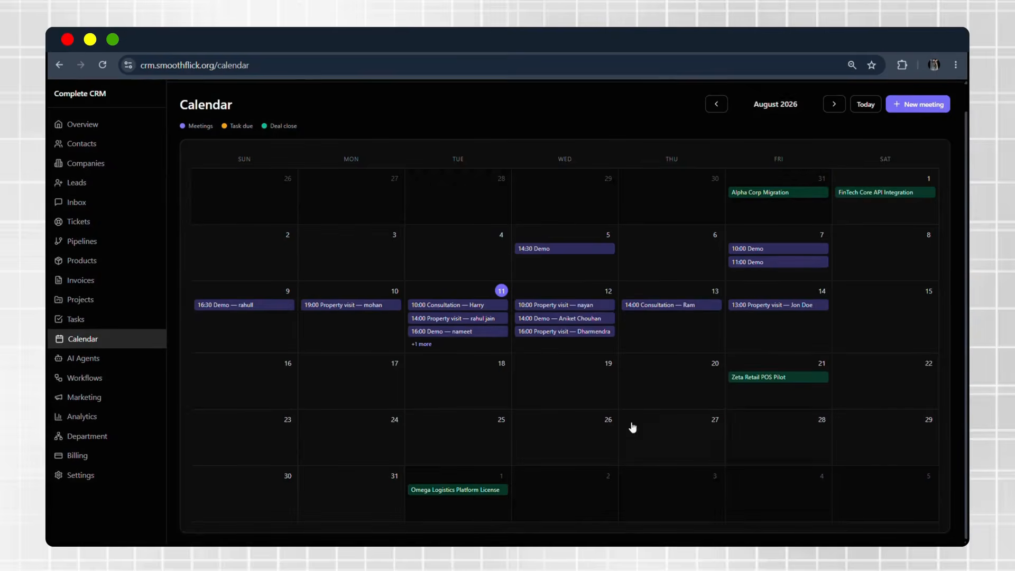
Step: Open the "AI SDR - 3 - Meeting reminder" workflow and review its Meeting reminder due trigger among the available options
{"action": "left_click", "coordinate": [122, 384]}
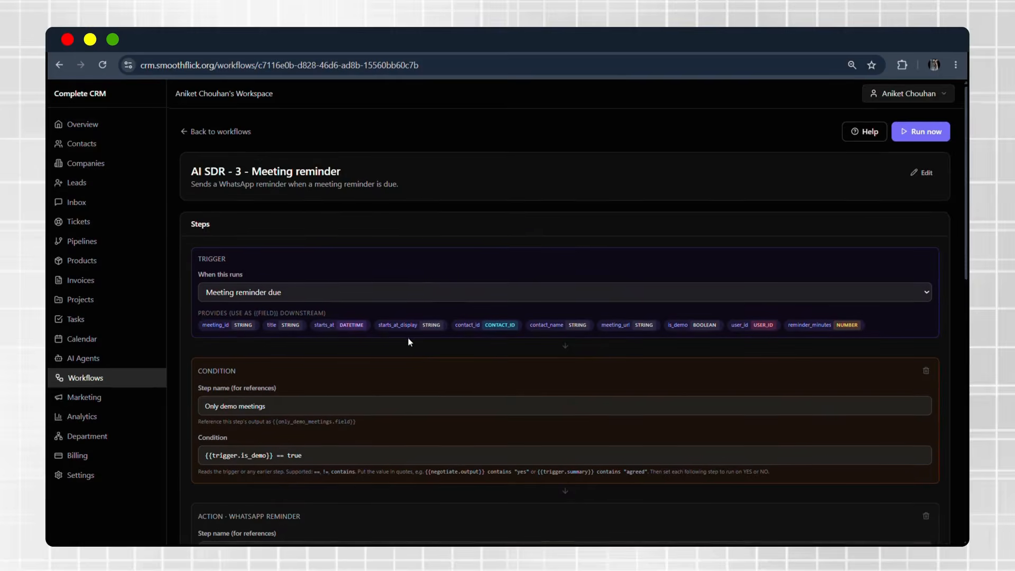
{"action": "scroll", "coordinate": [407, 339], "scroll_direction": "down", "scroll_amount": 1}
{"action": "left_click", "coordinate": [540, 233]}
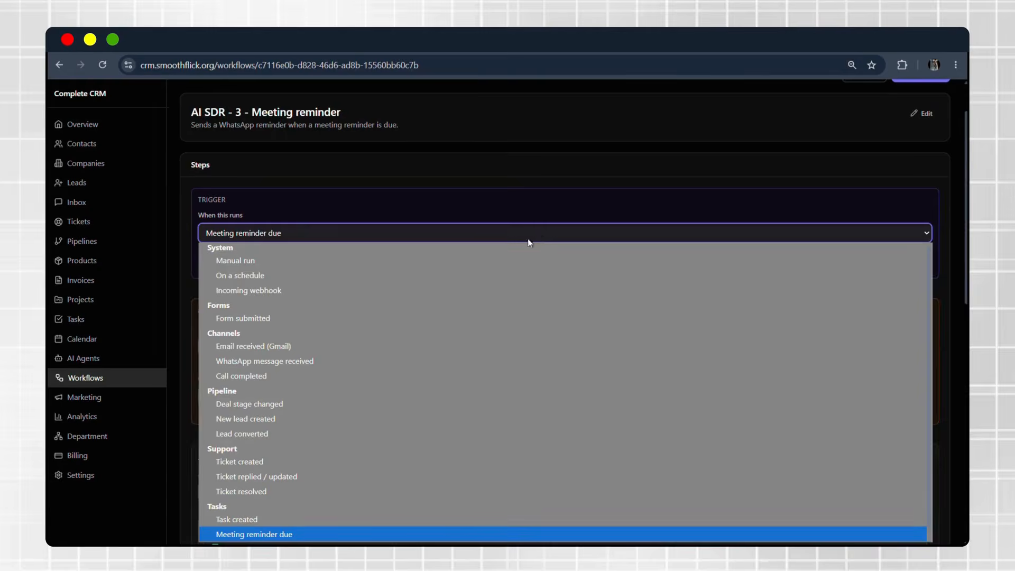
{"action": "scroll", "coordinate": [403, 500], "scroll_direction": "down", "scroll_amount": 1}
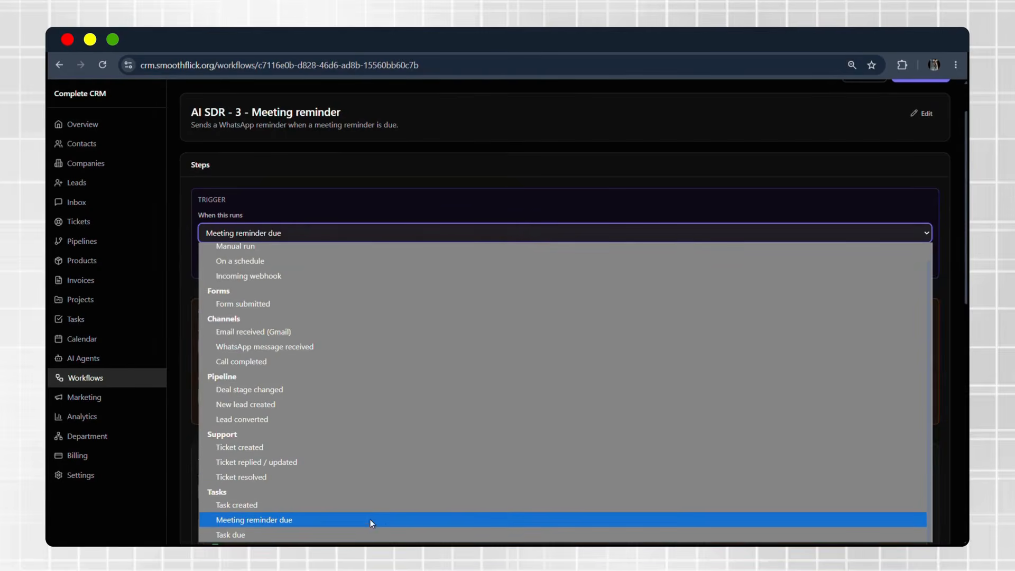
{"action": "left_click", "coordinate": [564, 219]}
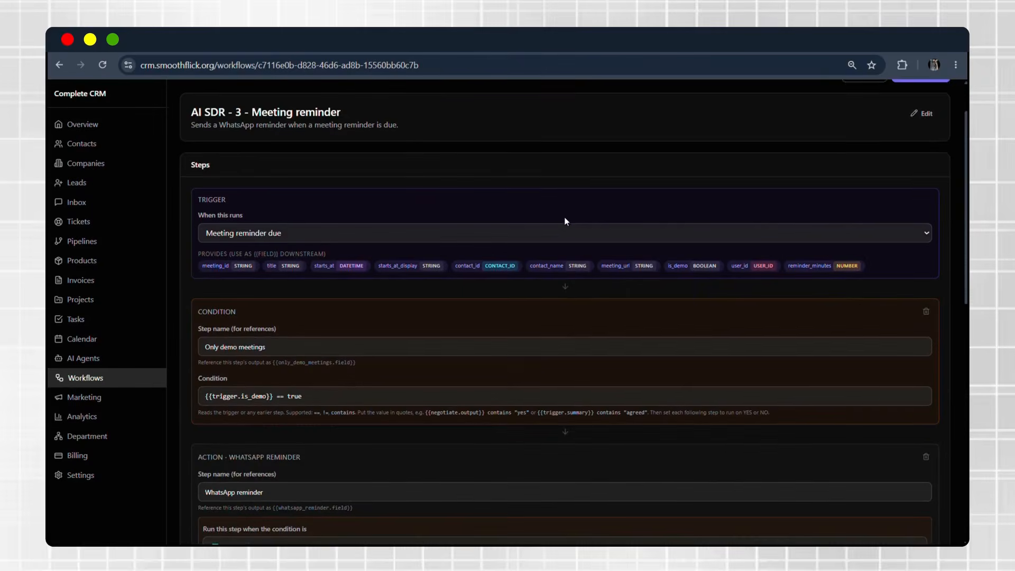
Step: Review the "Only demo meetings" condition and the WhatsApp reminder action's run-condition setting
{"action": "scroll", "coordinate": [566, 223], "scroll_direction": "down", "scroll_amount": 3}
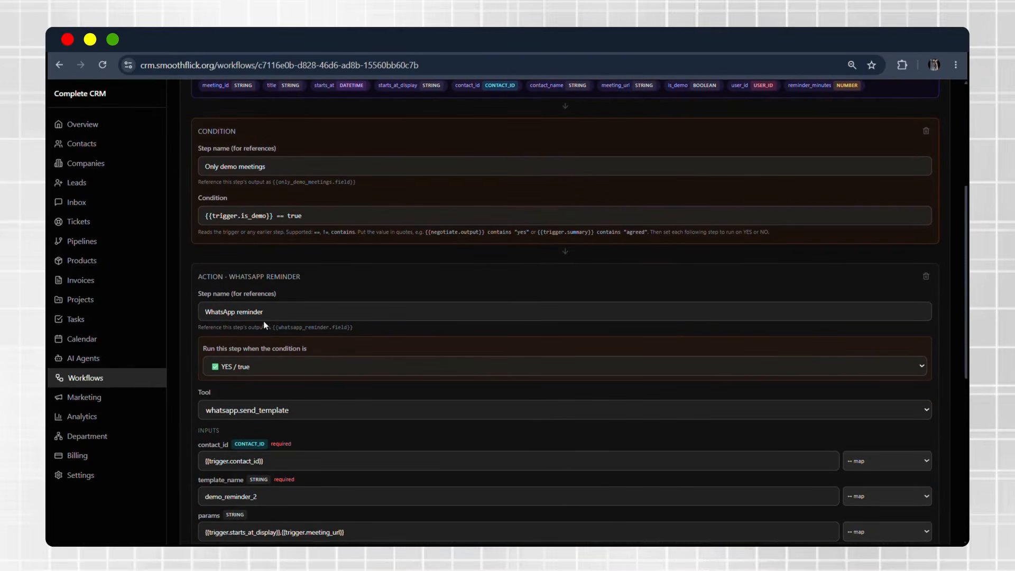
{"action": "scroll", "coordinate": [333, 328], "scroll_direction": "down", "scroll_amount": 1}
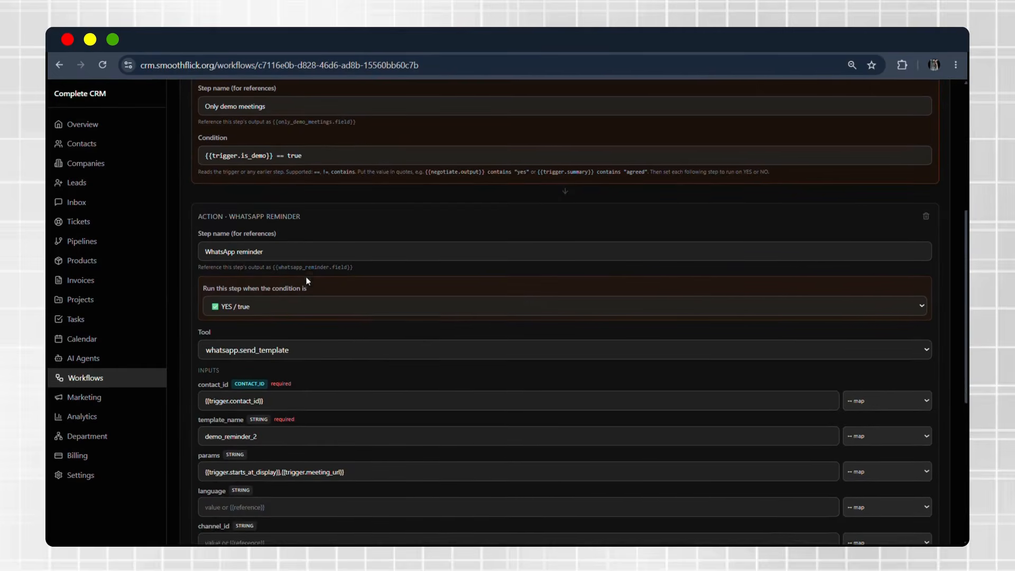
{"action": "scroll", "coordinate": [254, 212], "scroll_direction": "up", "scroll_amount": 1}
{"action": "double_click", "coordinate": [209, 132]}
{"action": "left_click", "coordinate": [254, 132]}
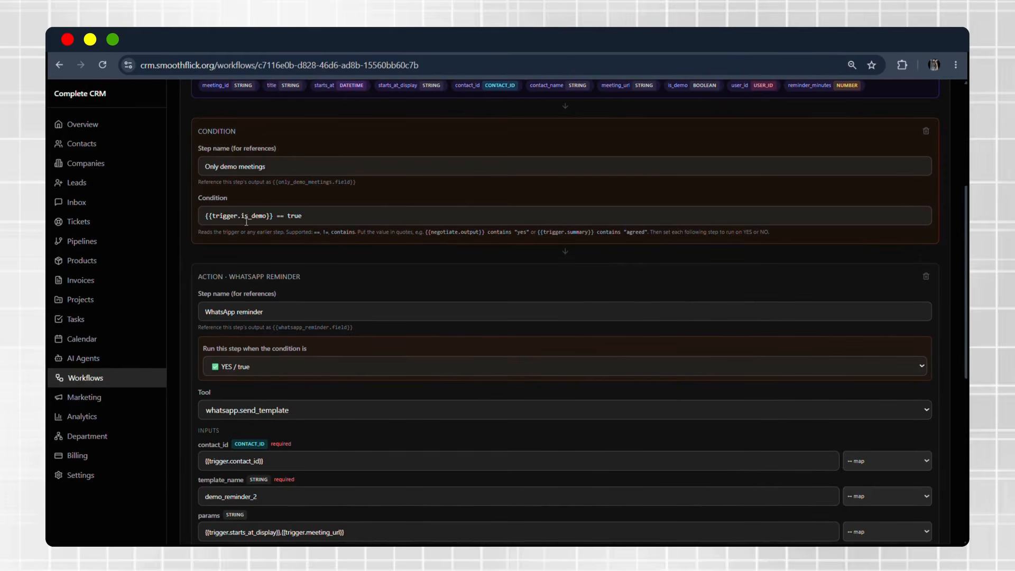
{"action": "left_click", "coordinate": [313, 365]}
{"action": "left_click", "coordinate": [314, 365]}
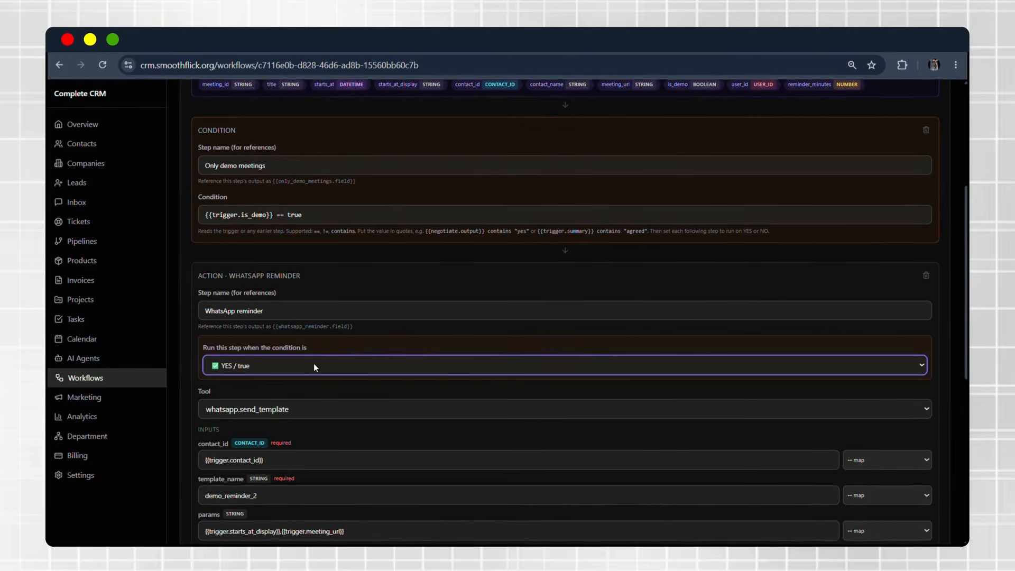
Step: Examine the WhatsApp reminder action's inputs and highlight its template name, demo_reminder_2
{"action": "scroll", "coordinate": [315, 364], "scroll_direction": "down", "scroll_amount": 5}
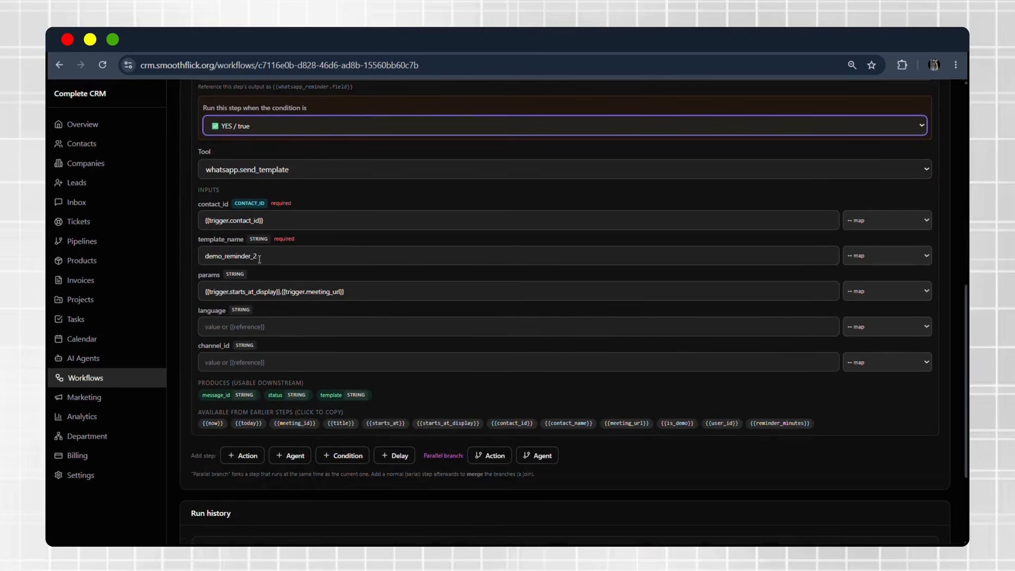
{"action": "left_click", "coordinate": [260, 257]}
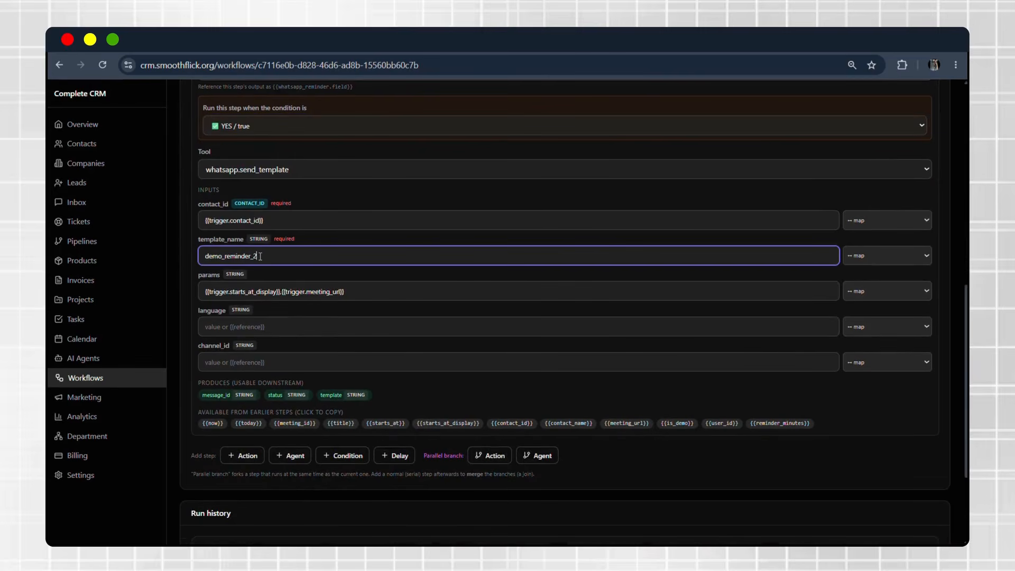
{"action": "left_click_drag", "start_coordinate": [261, 256], "coordinate": [205, 257]}
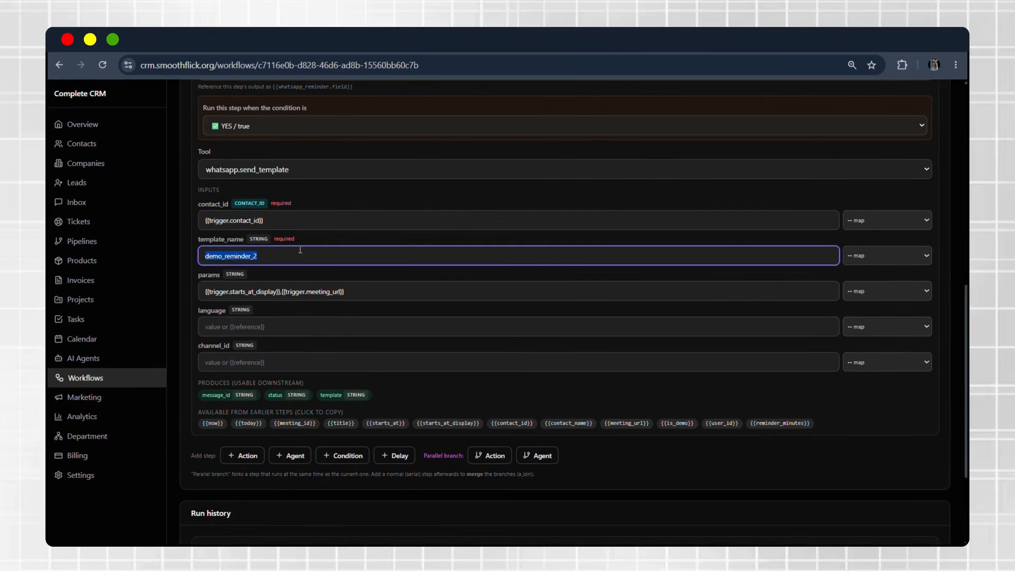